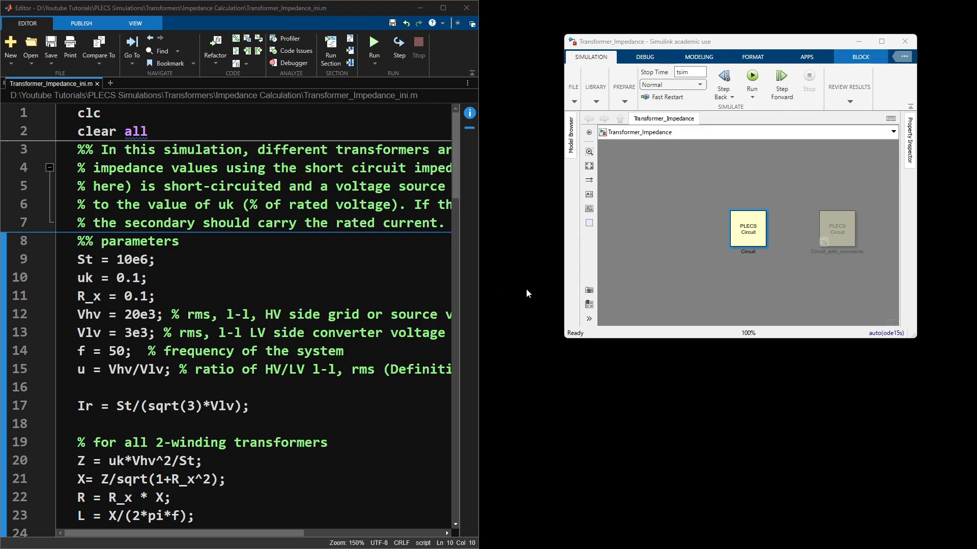
Step: Open the active PLECS circuit block and enlarge the initialization script's text to 200%
{"action": "double_click", "coordinate": [750, 237]}
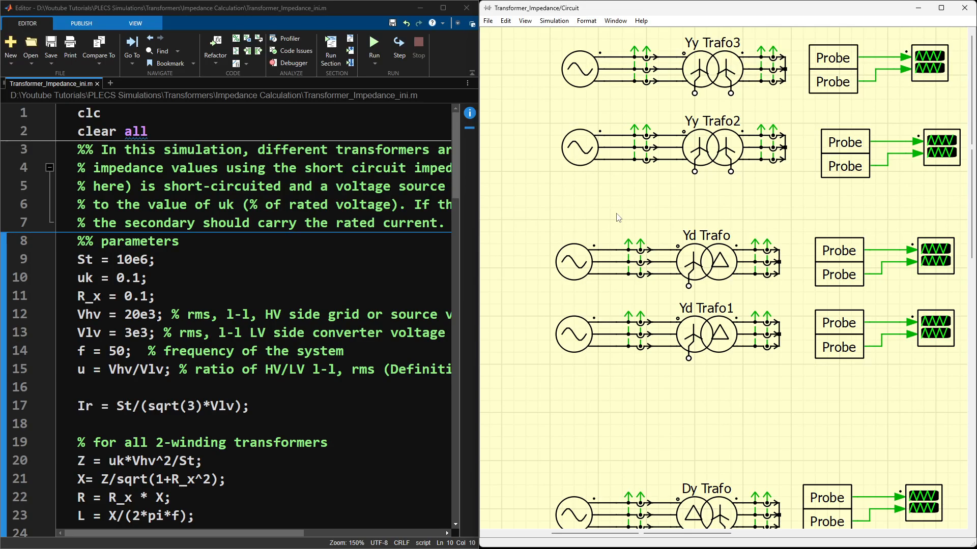
{"action": "left_click", "coordinate": [208, 283]}
{"action": "scroll", "coordinate": [208, 282], "scroll_direction": "up", "scroll_amount": 5}
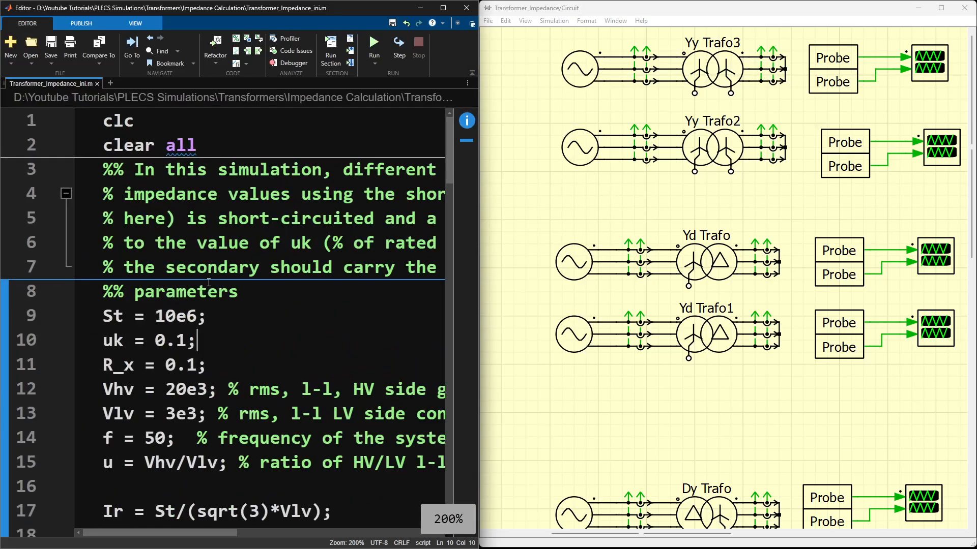
{"action": "scroll", "coordinate": [208, 283], "scroll_direction": "down", "scroll_amount": 1}
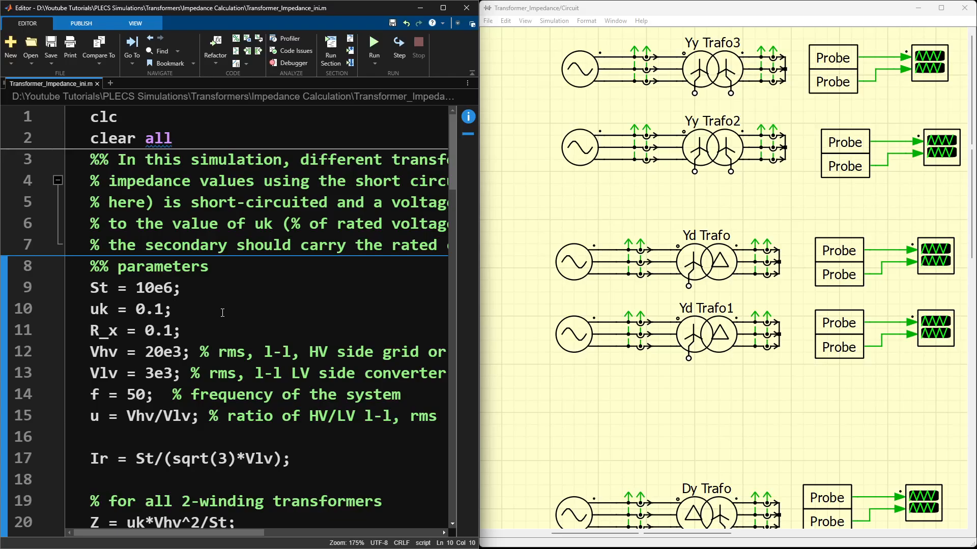
{"action": "scroll", "coordinate": [226, 310], "scroll_direction": "down", "scroll_amount": 1}
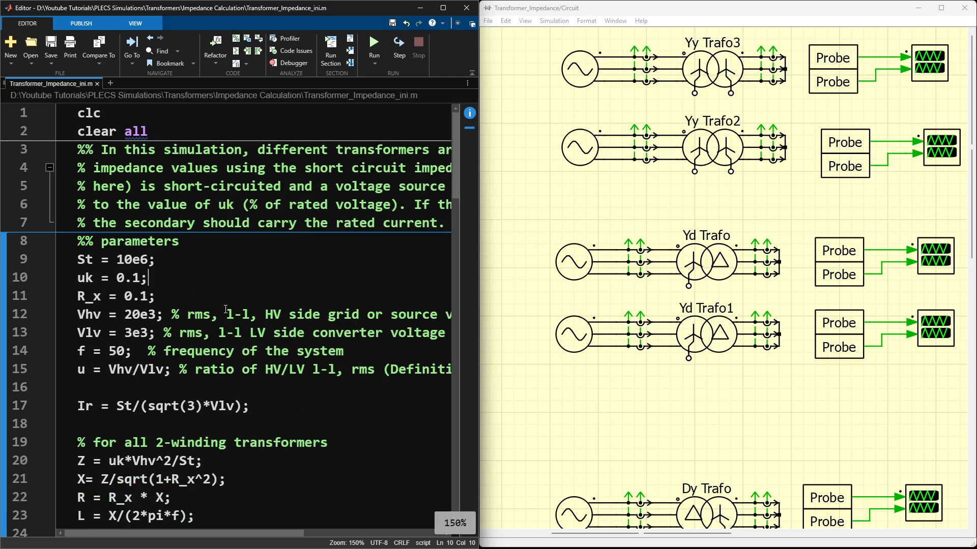
{"action": "scroll", "coordinate": [226, 310], "scroll_direction": "down", "scroll_amount": 1}
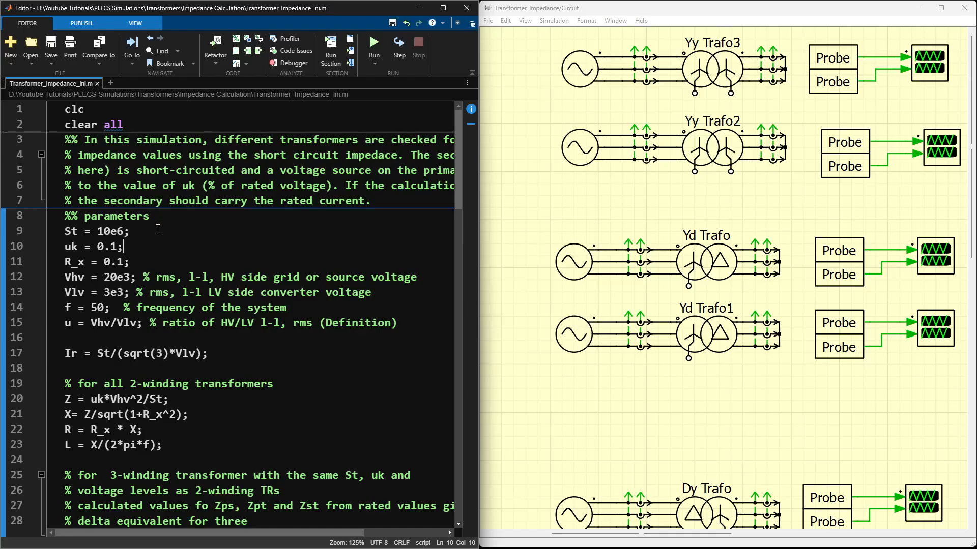
{"action": "scroll", "coordinate": [157, 229], "scroll_direction": "up", "scroll_amount": 5}
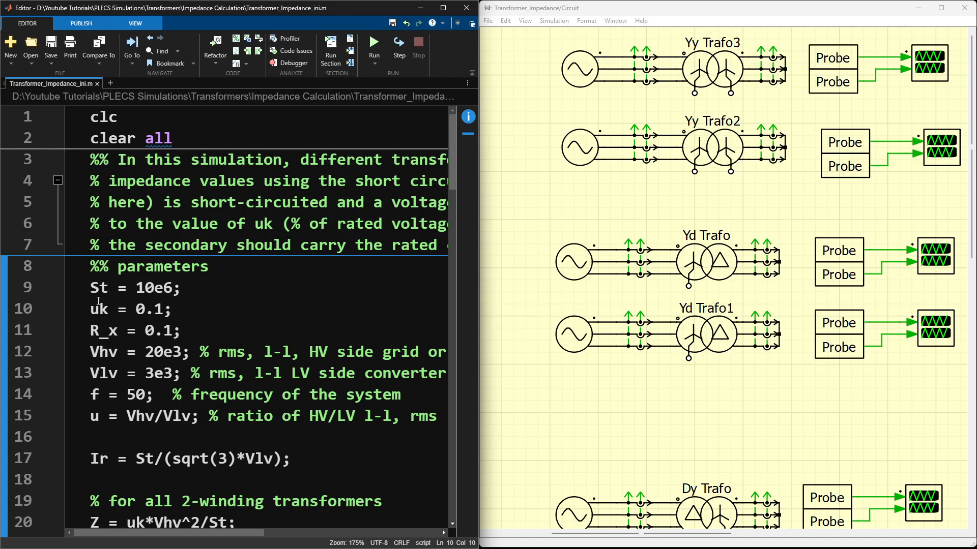
{"action": "scroll", "coordinate": [99, 294], "scroll_direction": "up", "scroll_amount": 1}
Step: Review the parameter definitions in the script, from St, uk and R_x through the voltage ratio u
{"action": "left_click_drag", "start_coordinate": [102, 315], "coordinate": [239, 463]}
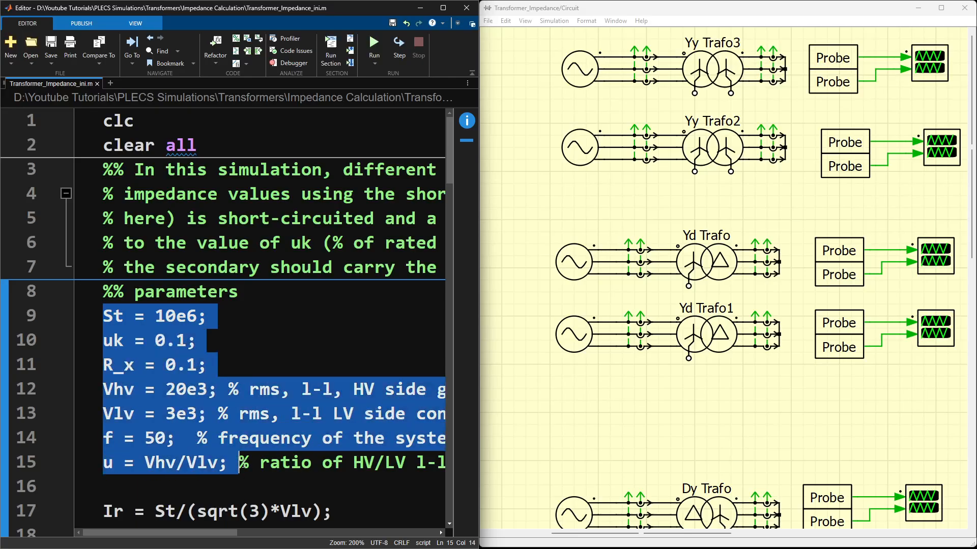
{"action": "left_click", "coordinate": [208, 321]}
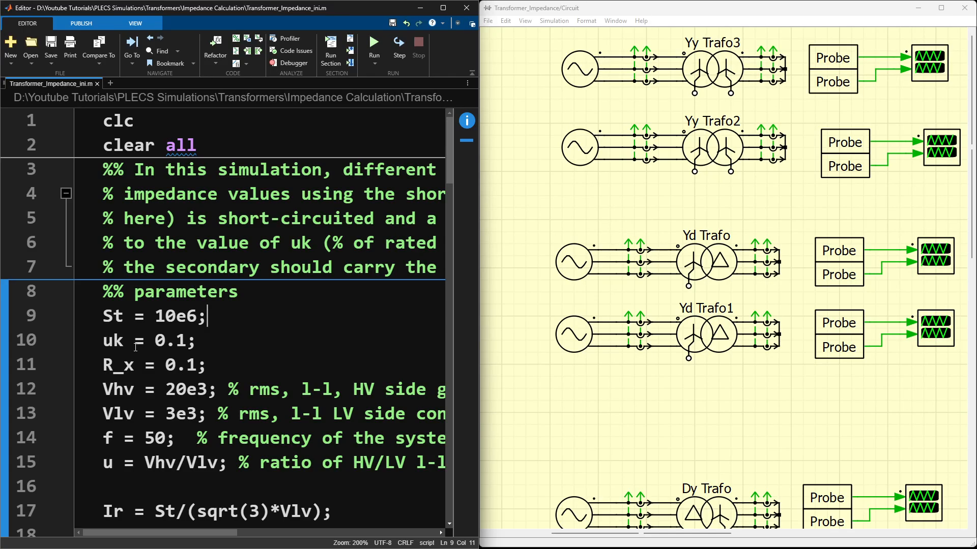
{"action": "left_click_drag", "start_coordinate": [211, 346], "coordinate": [99, 348]}
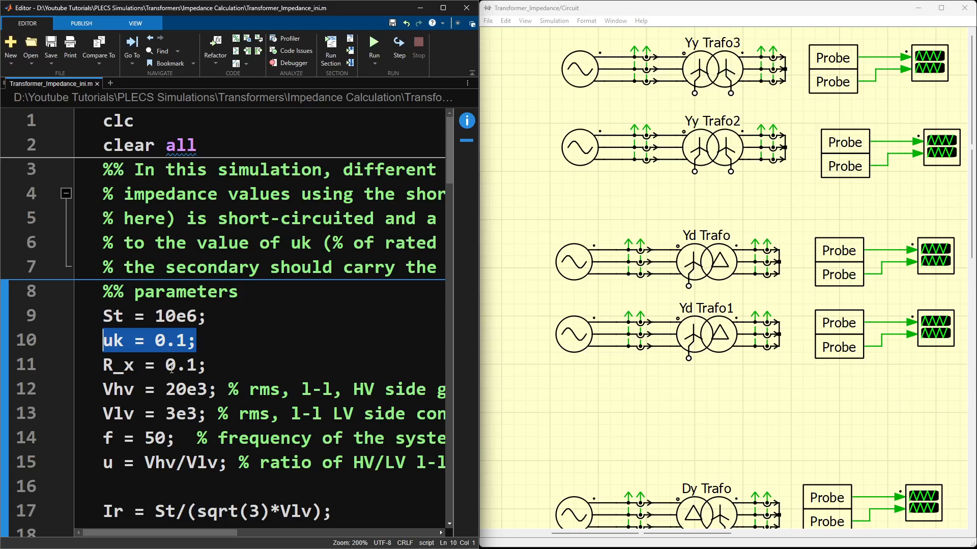
{"action": "left_click_drag", "start_coordinate": [205, 367], "coordinate": [98, 374]}
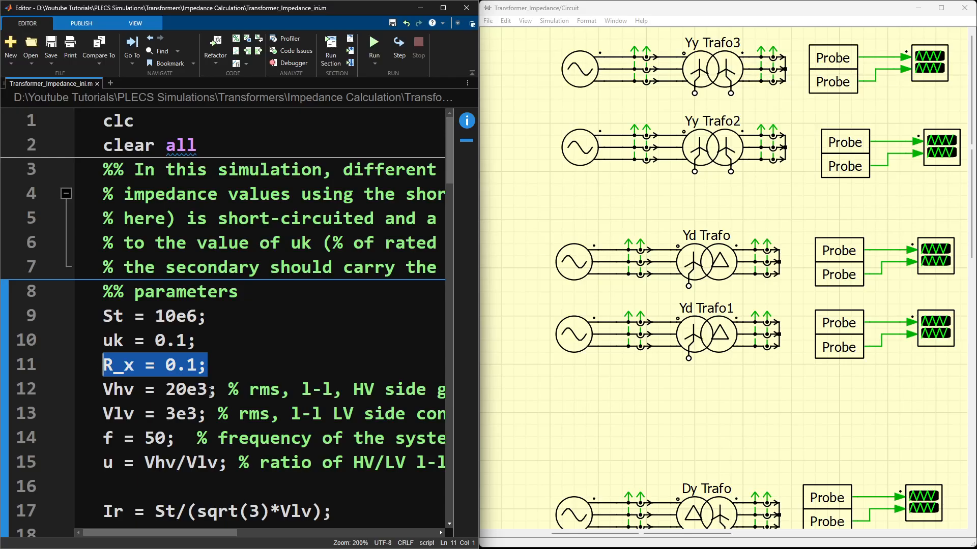
{"action": "scroll", "coordinate": [253, 375], "scroll_direction": "down", "scroll_amount": 2}
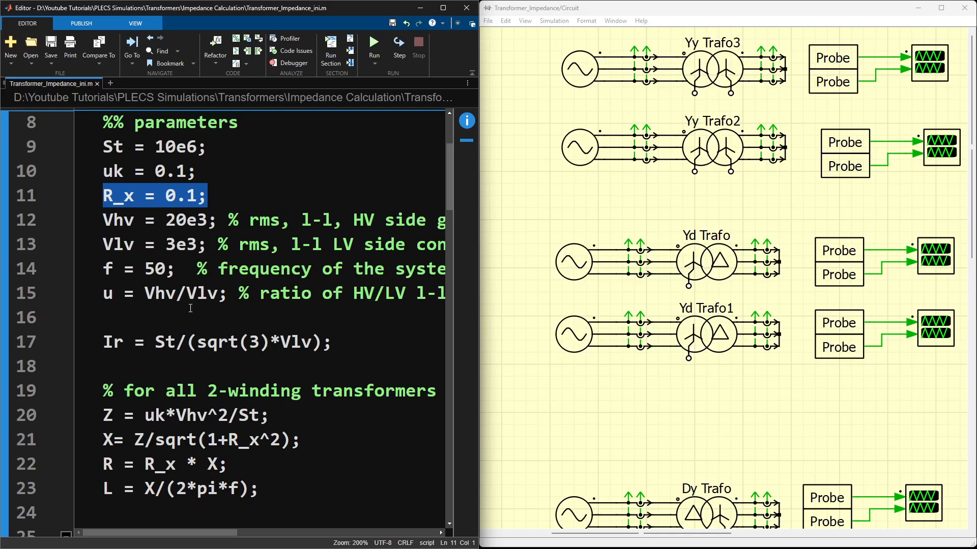
{"action": "left_click_drag", "start_coordinate": [106, 299], "coordinate": [314, 299]}
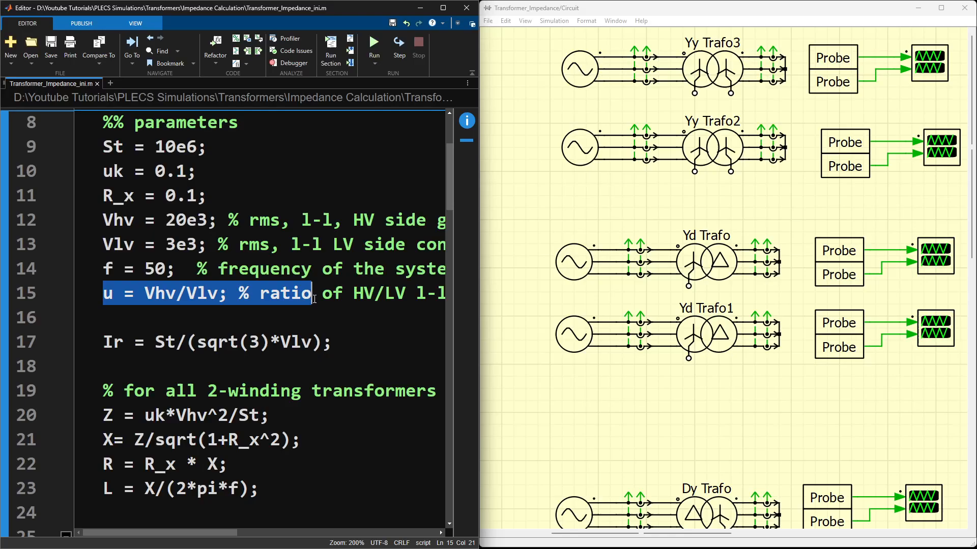
{"action": "left_click", "coordinate": [351, 342]}
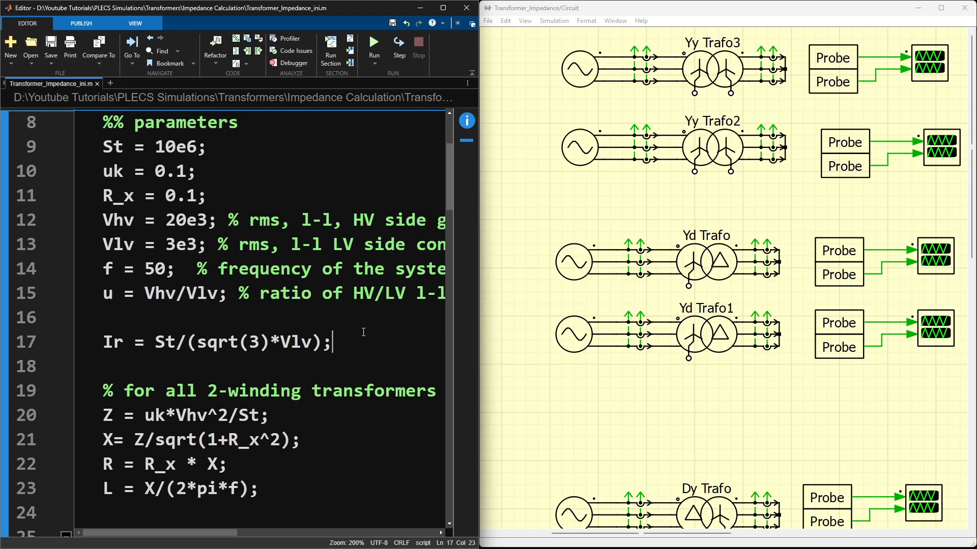
Step: Inspect the block parameters of the three-phase voltage source feeding Yy Trafo3 and of the Yy Trafo3 transformer itself
{"action": "left_click", "coordinate": [727, 208]}
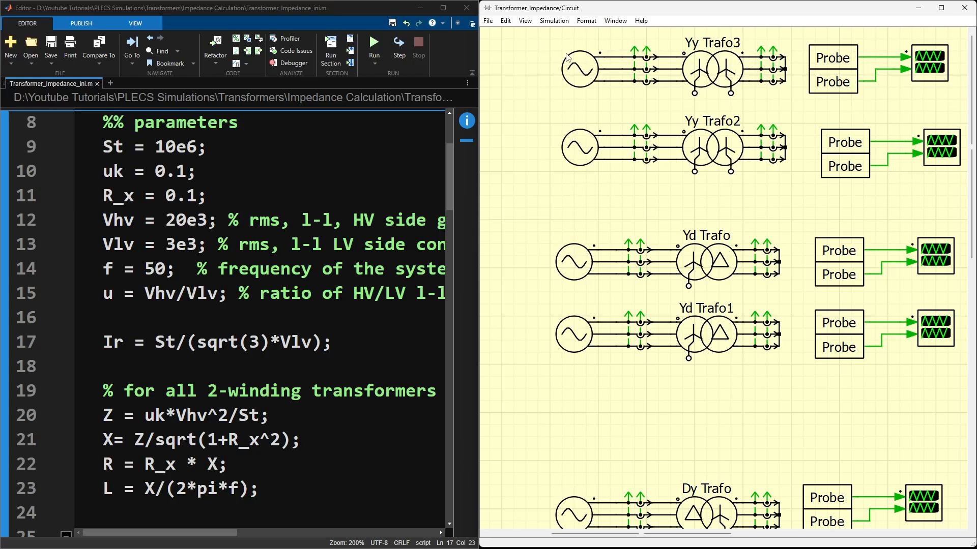
{"action": "double_click", "coordinate": [579, 66]}
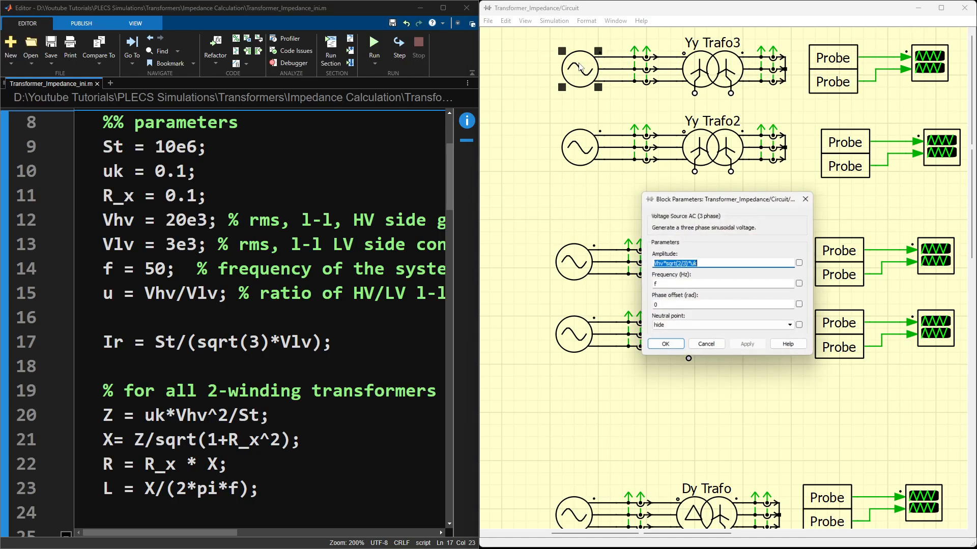
{"action": "left_click", "coordinate": [733, 265]}
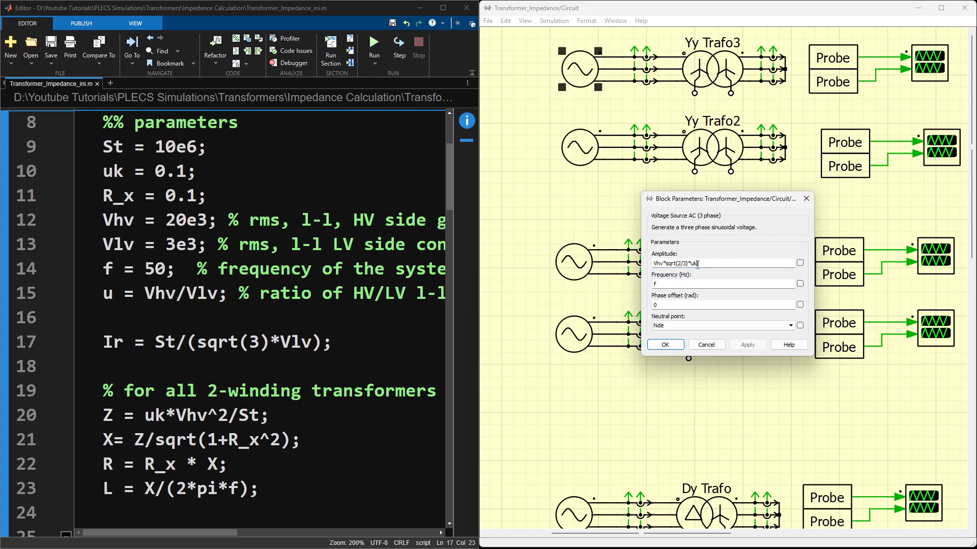
{"action": "left_click", "coordinate": [808, 200]}
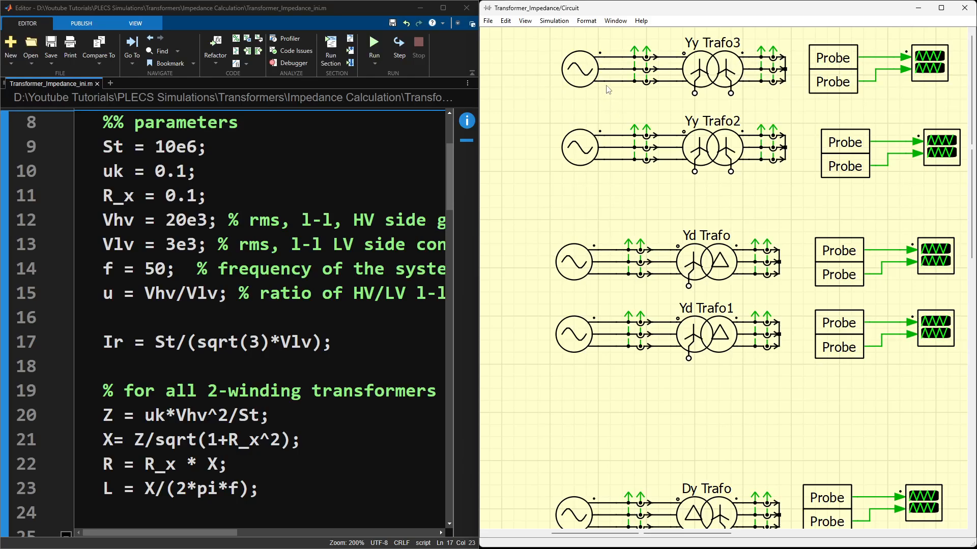
{"action": "double_click", "coordinate": [584, 73]}
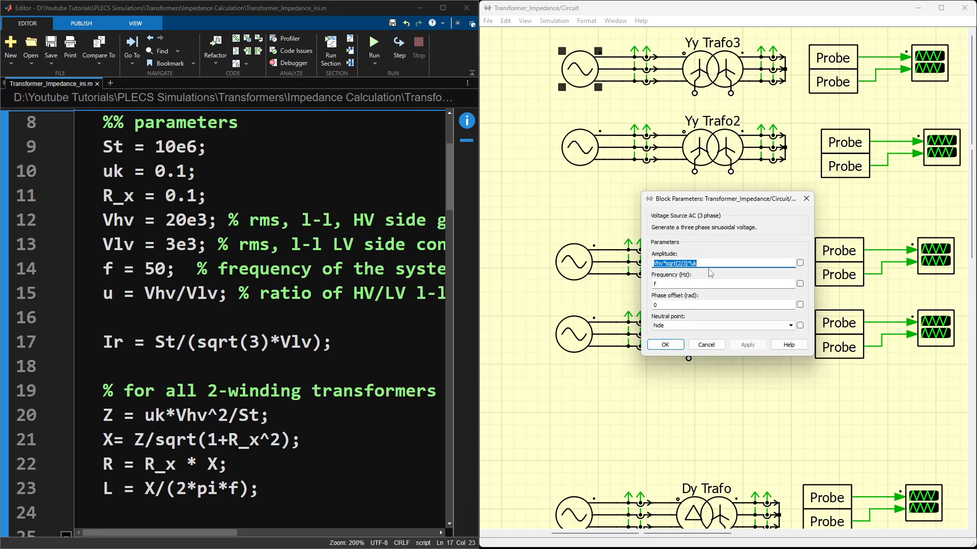
{"action": "left_click", "coordinate": [665, 345]}
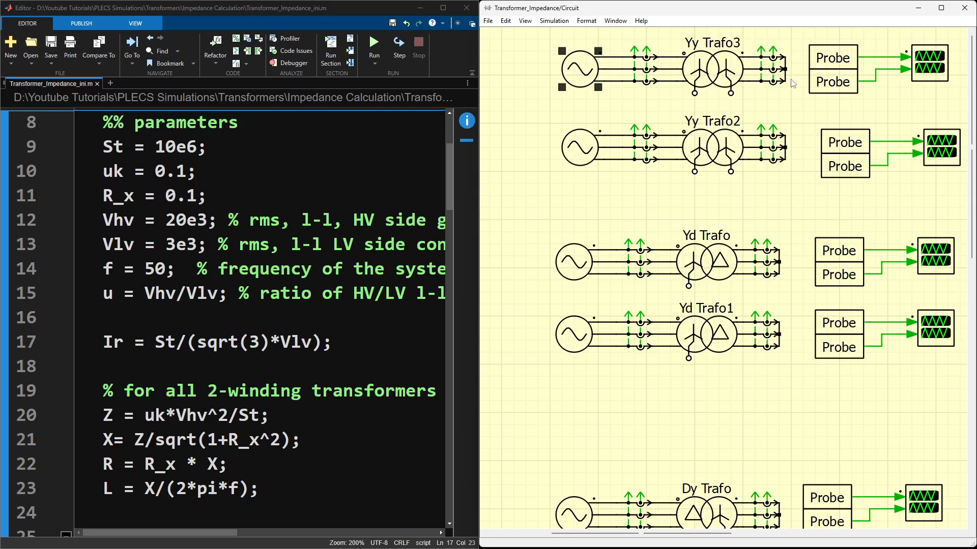
{"action": "double_click", "coordinate": [719, 83]}
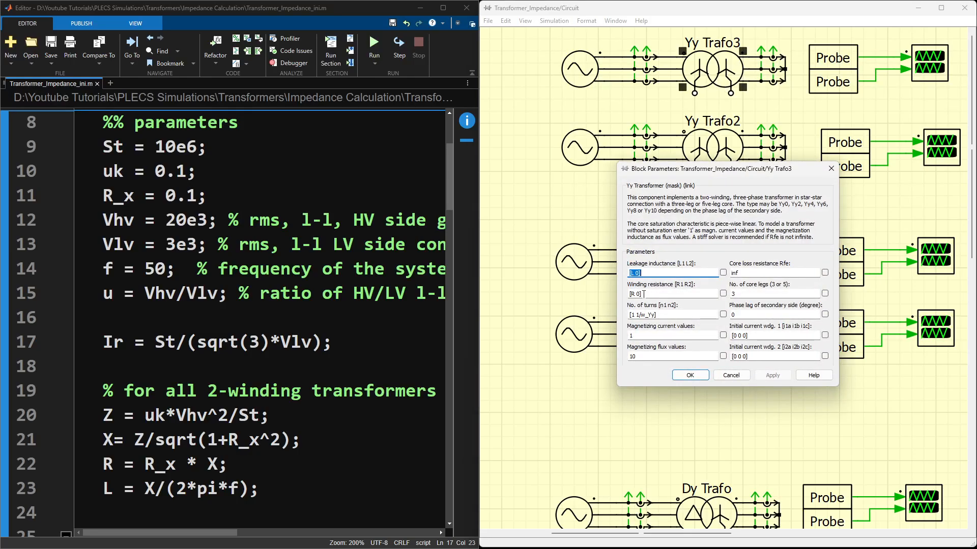
{"action": "left_click", "coordinate": [831, 169]}
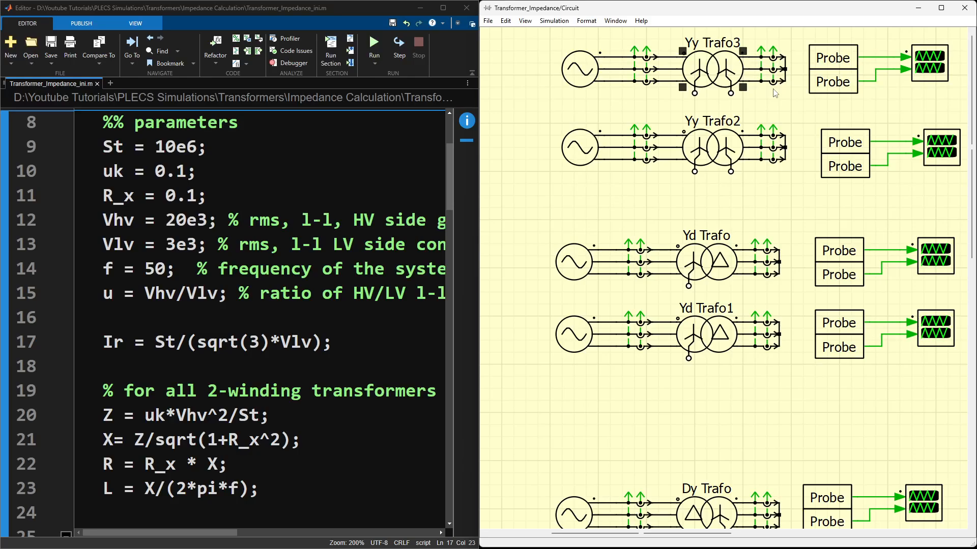
Step: Examine the 2-winding transformer formulas for Z, X, R and L in the script alongside the circuit's transformers
{"action": "left_click", "coordinate": [357, 347]}
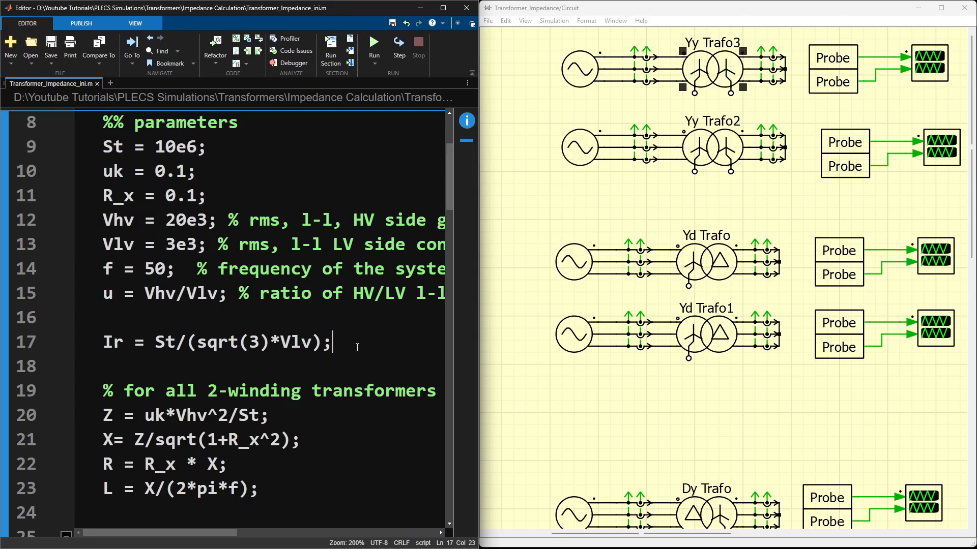
{"action": "scroll", "coordinate": [357, 347], "scroll_direction": "down", "scroll_amount": 3}
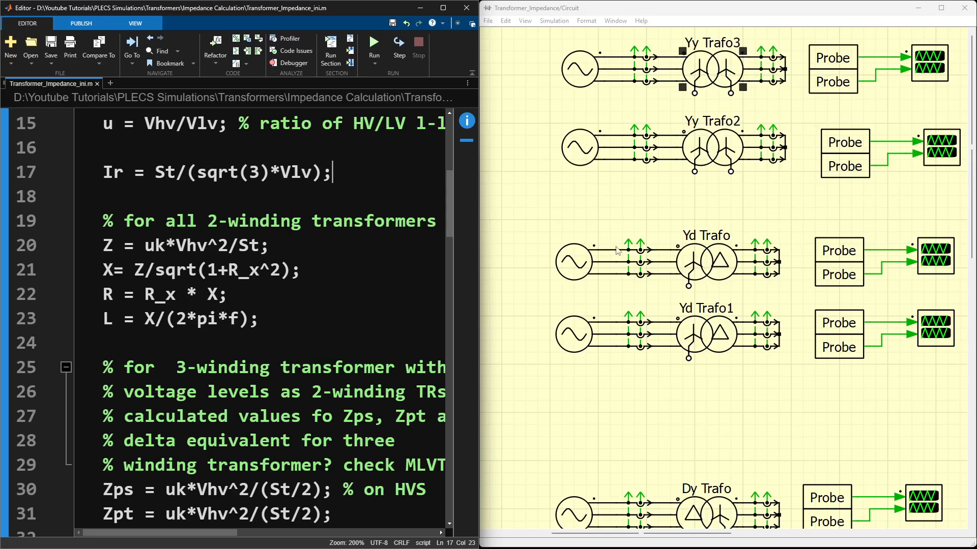
{"action": "scroll", "coordinate": [697, 347], "scroll_direction": "down", "scroll_amount": 5}
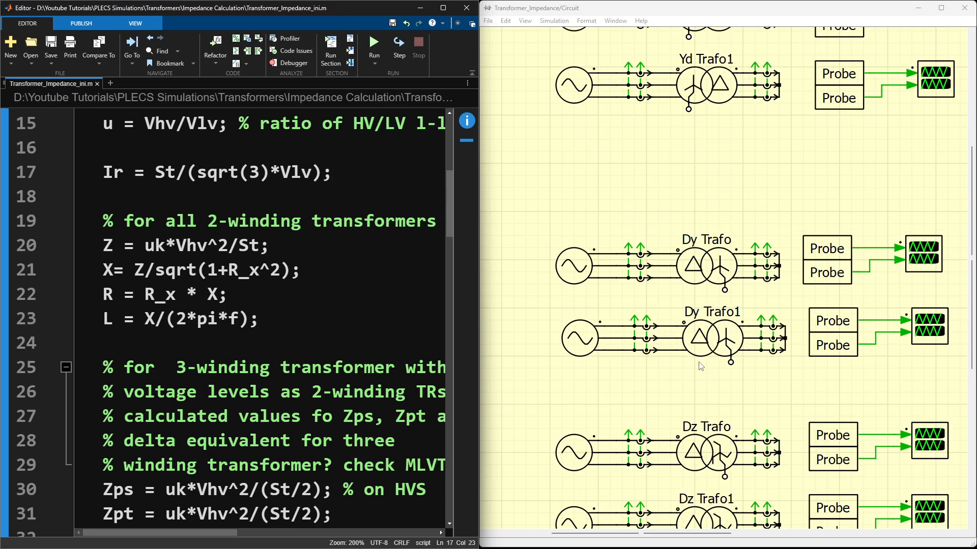
{"action": "scroll", "coordinate": [701, 365], "scroll_direction": "up", "scroll_amount": 5}
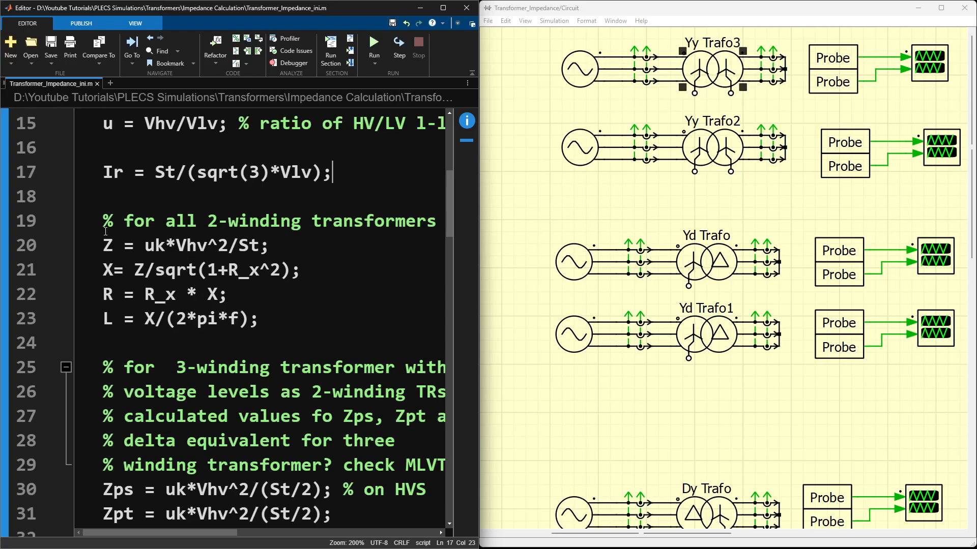
{"action": "left_click_drag", "start_coordinate": [103, 221], "coordinate": [270, 315]}
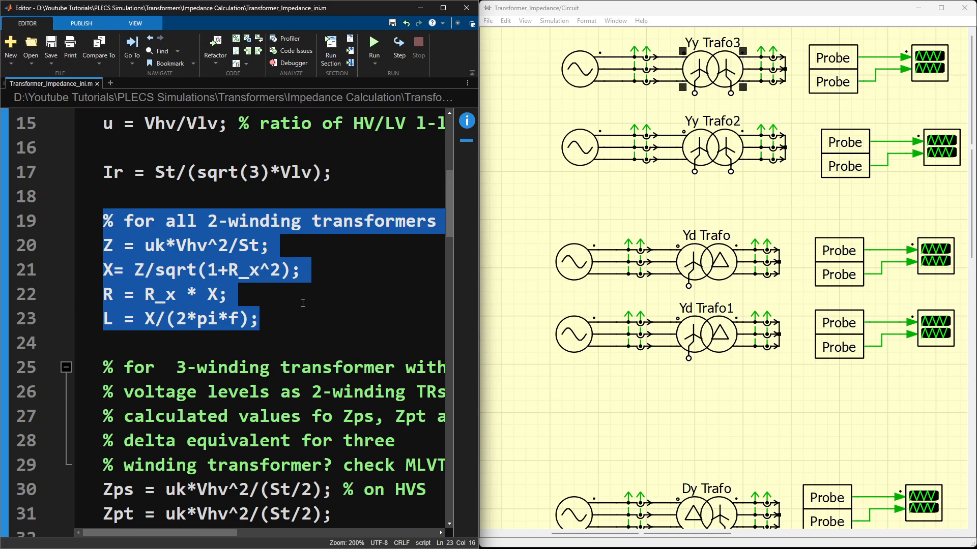
{"action": "key", "text": "Up"}
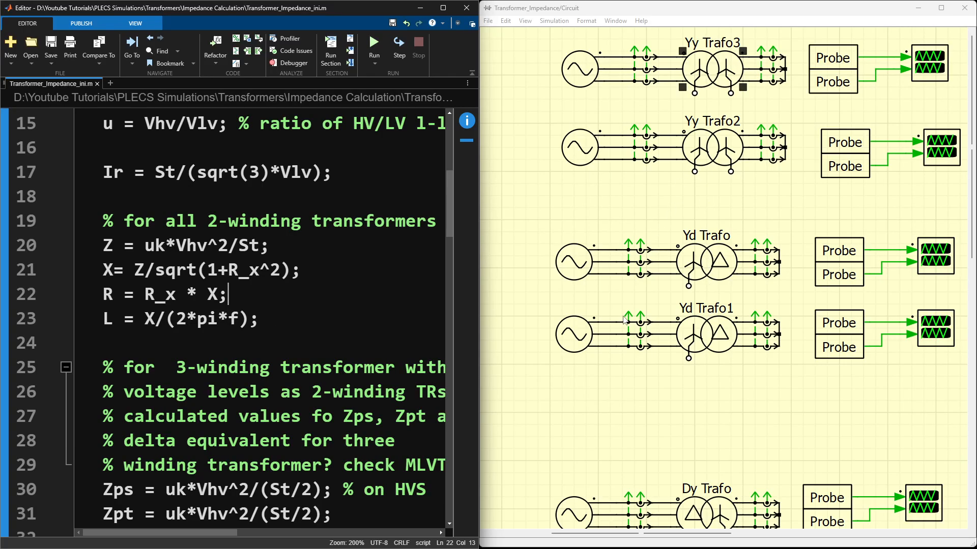
Step: View the Ydy Trafo1 three-winding circuit and the script's 3-winding impedance formulas
{"action": "scroll", "coordinate": [626, 306], "scroll_direction": "down", "scroll_amount": 10}
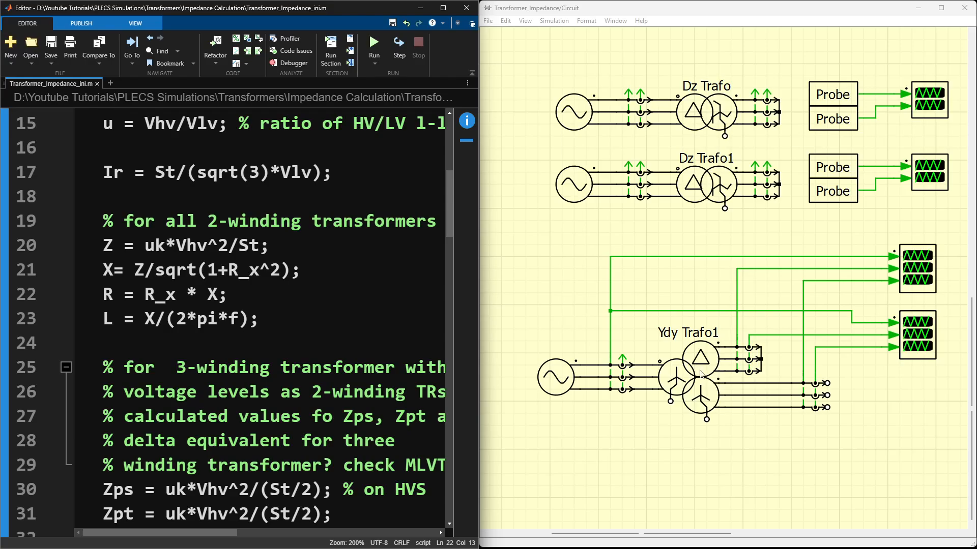
{"action": "scroll", "coordinate": [235, 321], "scroll_direction": "down", "scroll_amount": 3}
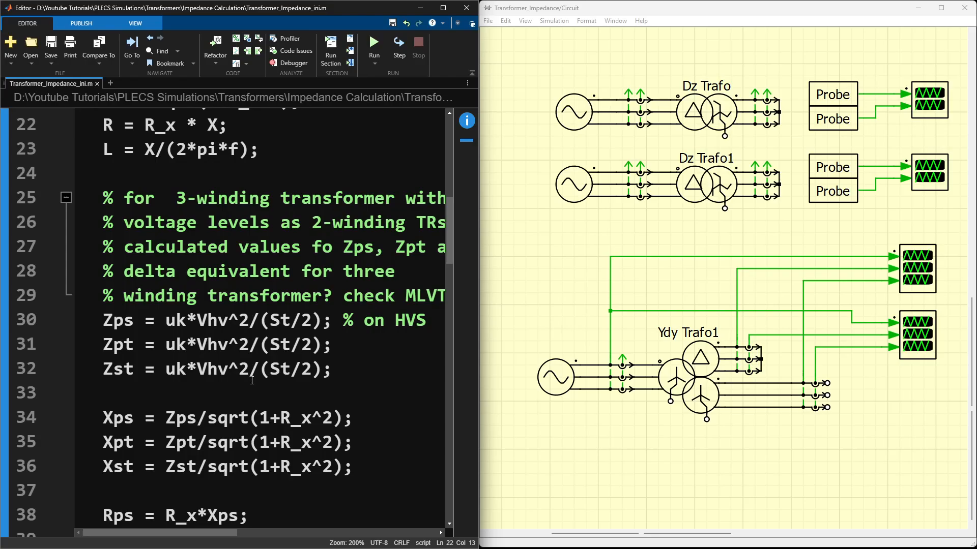
{"action": "scroll", "coordinate": [252, 380], "scroll_direction": "up", "scroll_amount": 9}
{"action": "scroll", "coordinate": [253, 380], "scroll_direction": "down", "scroll_amount": 3}
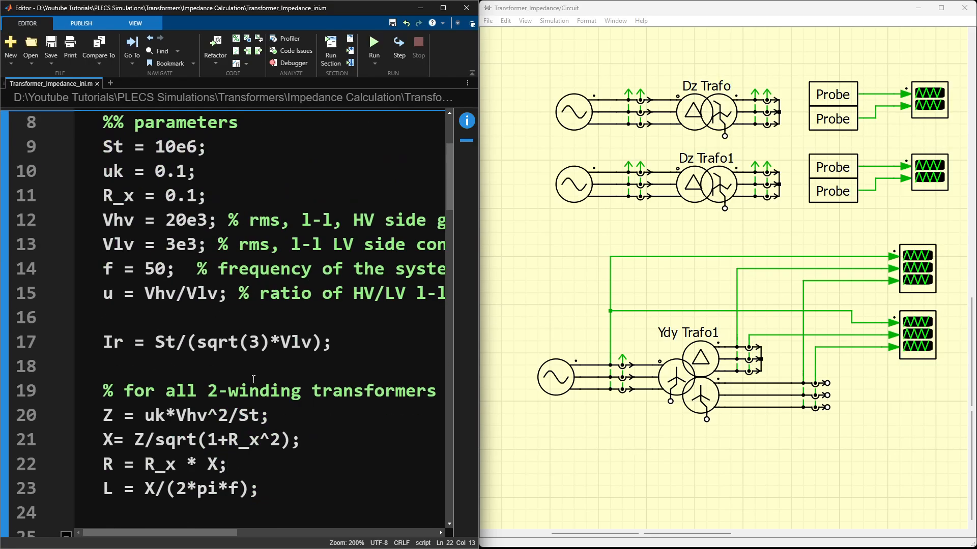
{"action": "scroll", "coordinate": [254, 380], "scroll_direction": "down", "scroll_amount": 3}
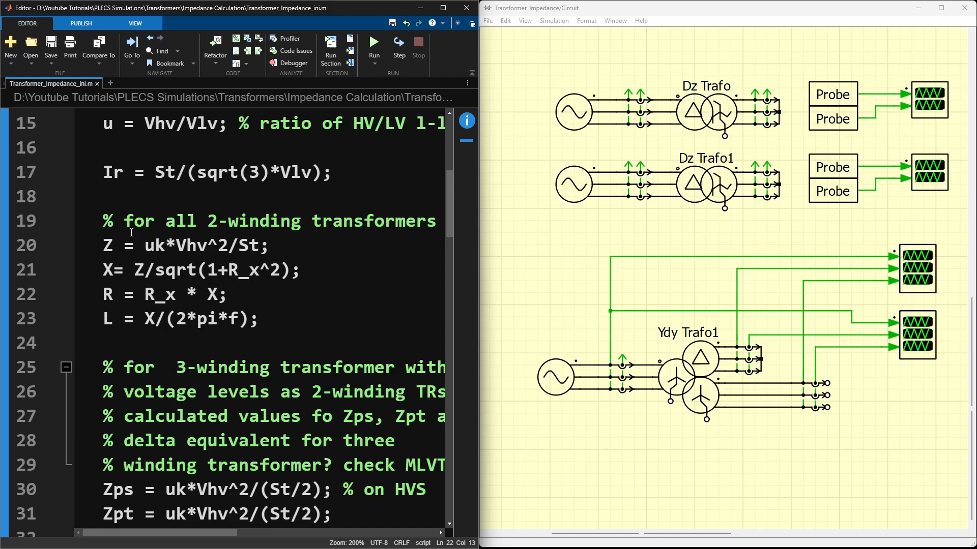
Step: Examine the rated current formula Ir in the script and select the short-circuited secondary side of Yy Trafo3 in the circuit
{"action": "left_click_drag", "start_coordinate": [340, 165], "coordinate": [102, 172]}
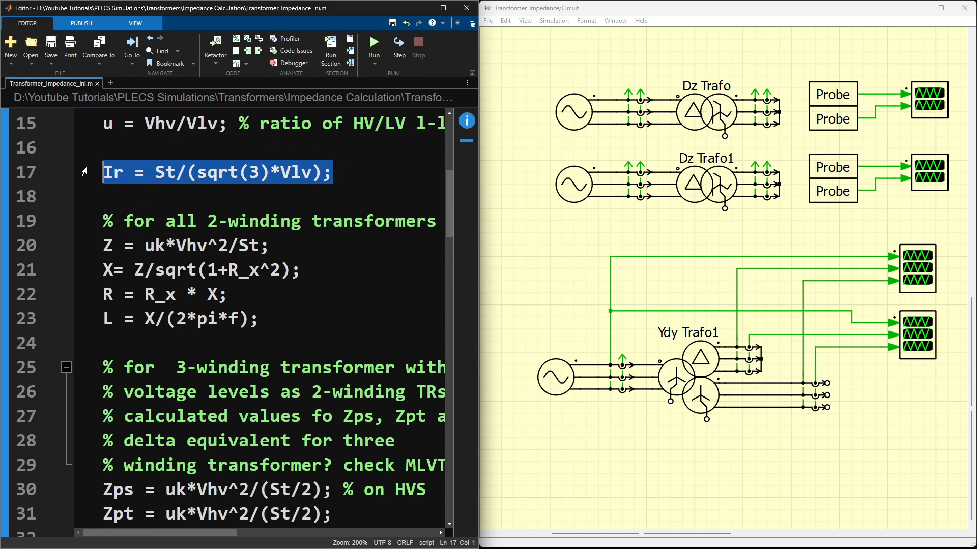
{"action": "left_click", "coordinate": [185, 204]}
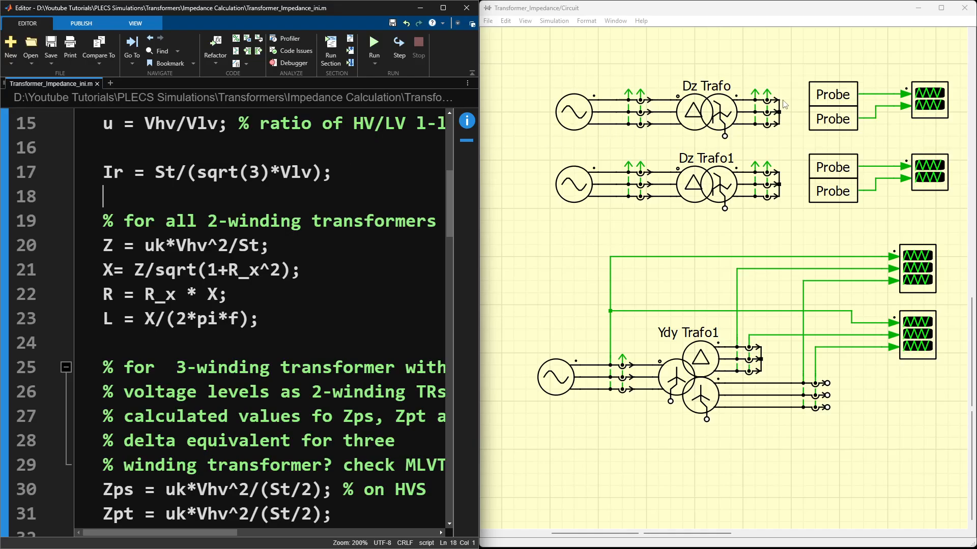
{"action": "scroll", "coordinate": [789, 128], "scroll_direction": "up", "scroll_amount": 5}
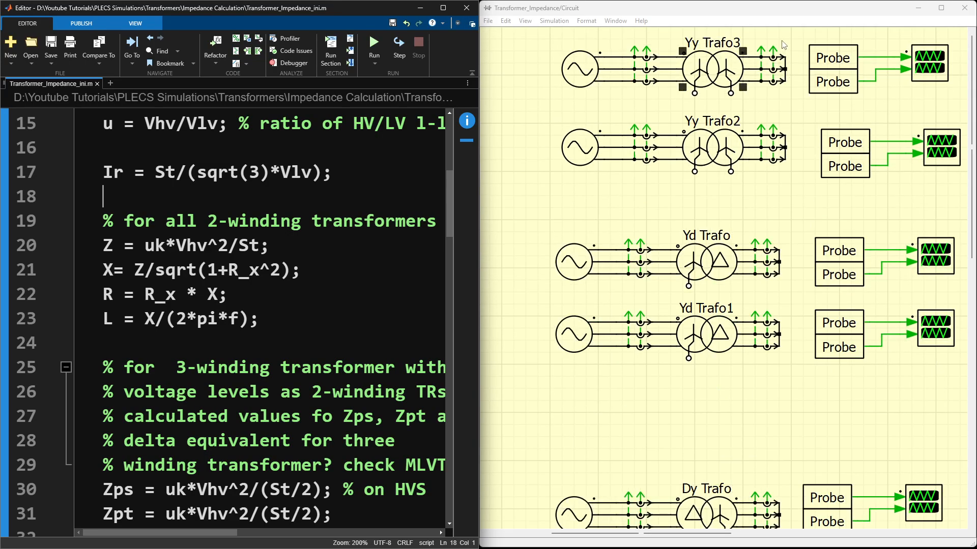
{"action": "left_click_drag", "start_coordinate": [783, 41], "coordinate": [792, 96]}
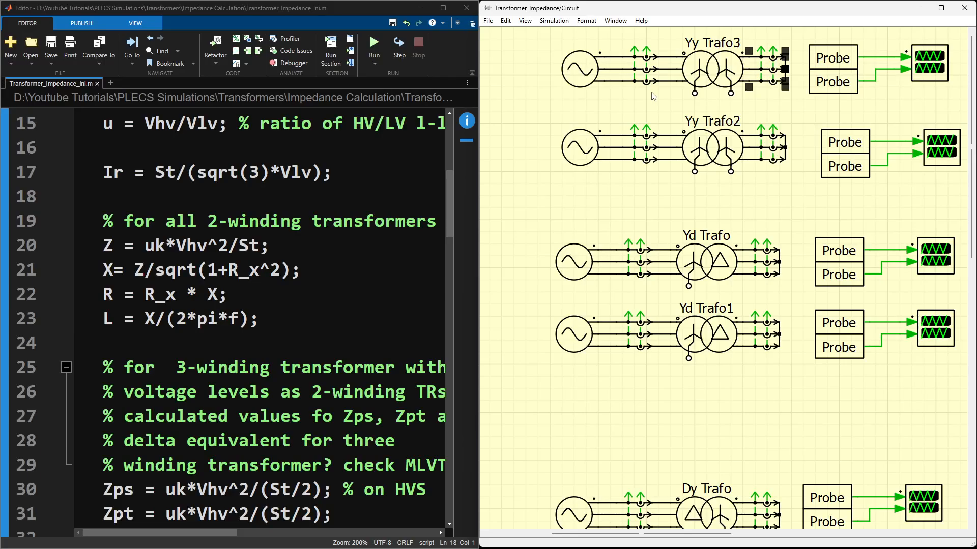
Step: Inspect the amplitude expression in the parameters of the three-phase voltage source feeding Yy Trafo3
{"action": "left_click", "coordinate": [580, 84]}
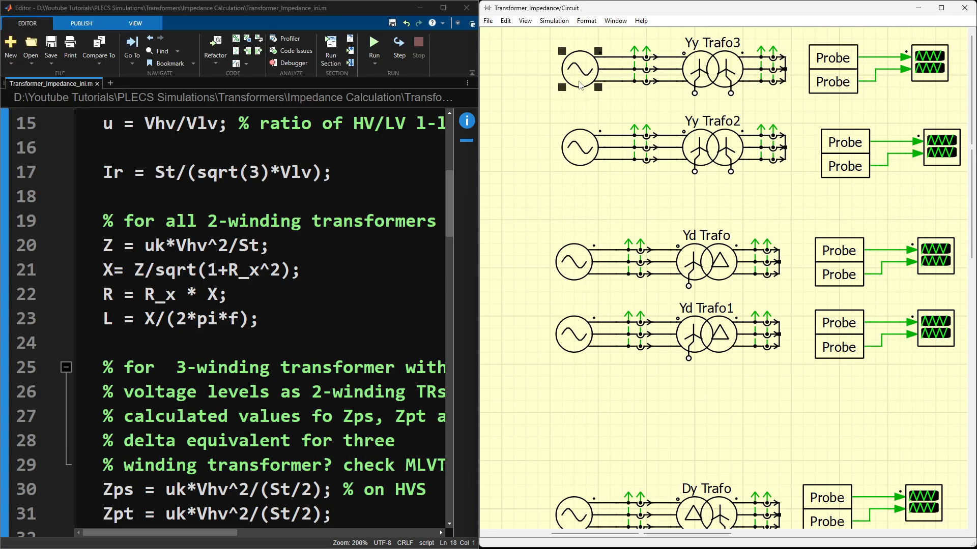
{"action": "double_click", "coordinate": [581, 84]}
{"action": "left_click", "coordinate": [668, 263]}
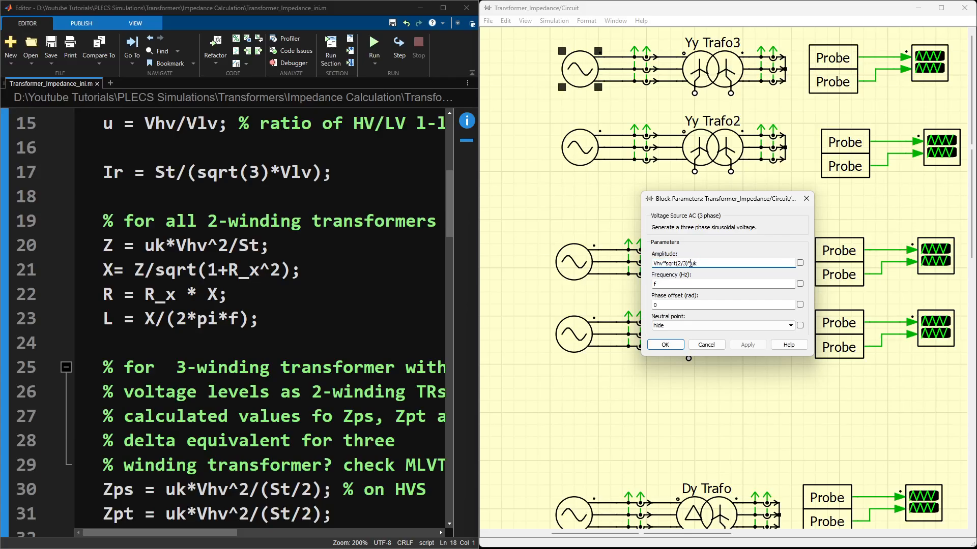
{"action": "left_click_drag", "start_coordinate": [689, 262], "coordinate": [651, 264]}
{"action": "left_click", "coordinate": [667, 264]}
{"action": "left_click", "coordinate": [702, 265]}
{"action": "left_click", "coordinate": [806, 199]}
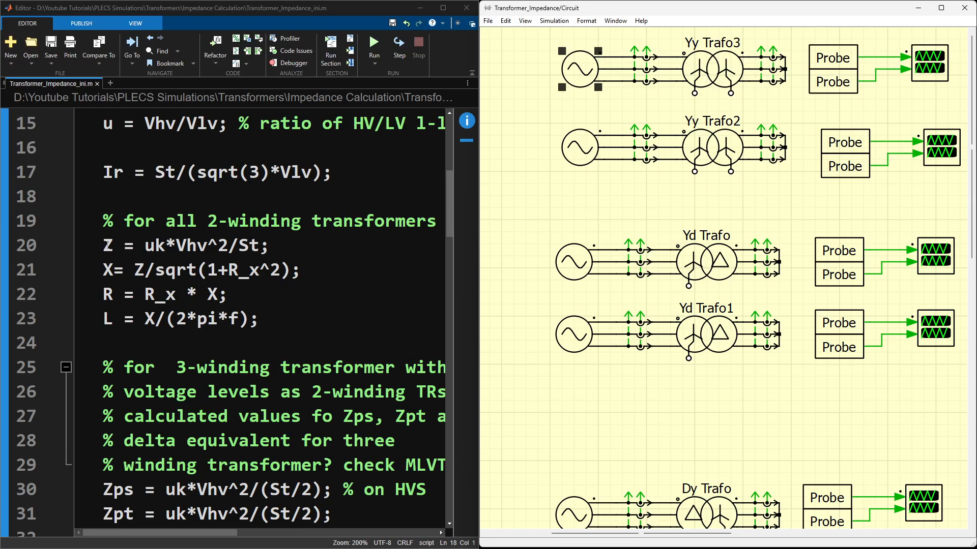
Step: Examine the script's 2-winding transformer block, focusing on the uk and St terms of the impedance formula Z
{"action": "left_click_drag", "start_coordinate": [104, 216], "coordinate": [269, 324]}
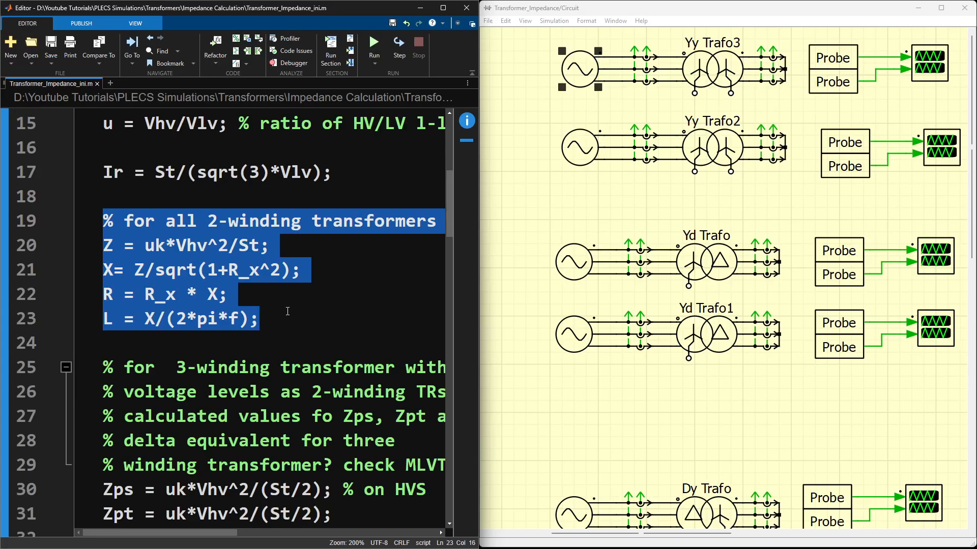
{"action": "left_click", "coordinate": [166, 270]}
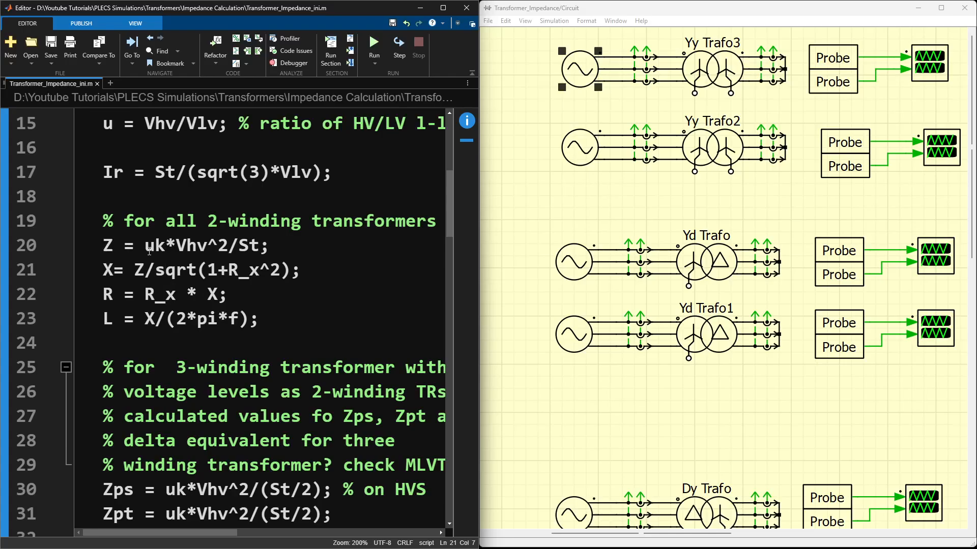
{"action": "left_click_drag", "start_coordinate": [148, 249], "coordinate": [167, 247]}
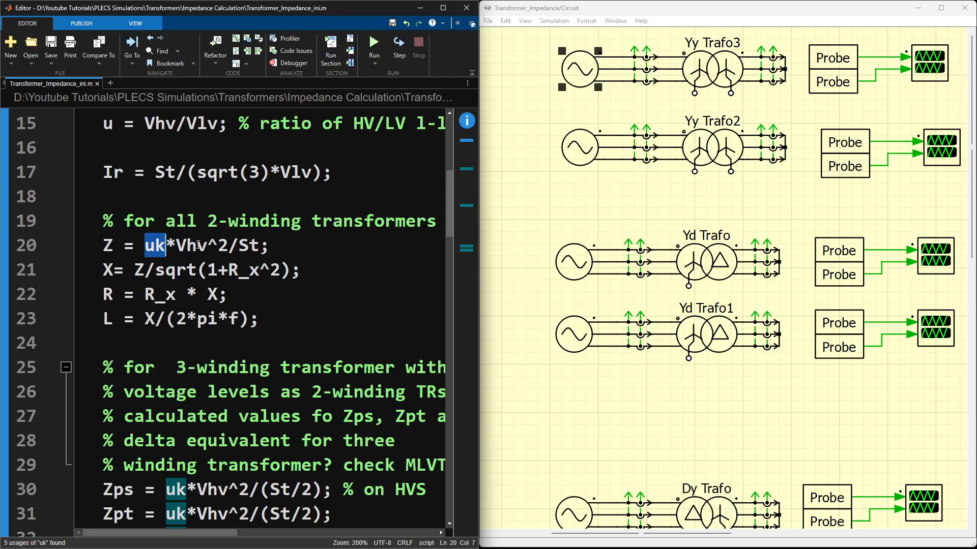
{"action": "left_click_drag", "start_coordinate": [269, 247], "coordinate": [239, 248]}
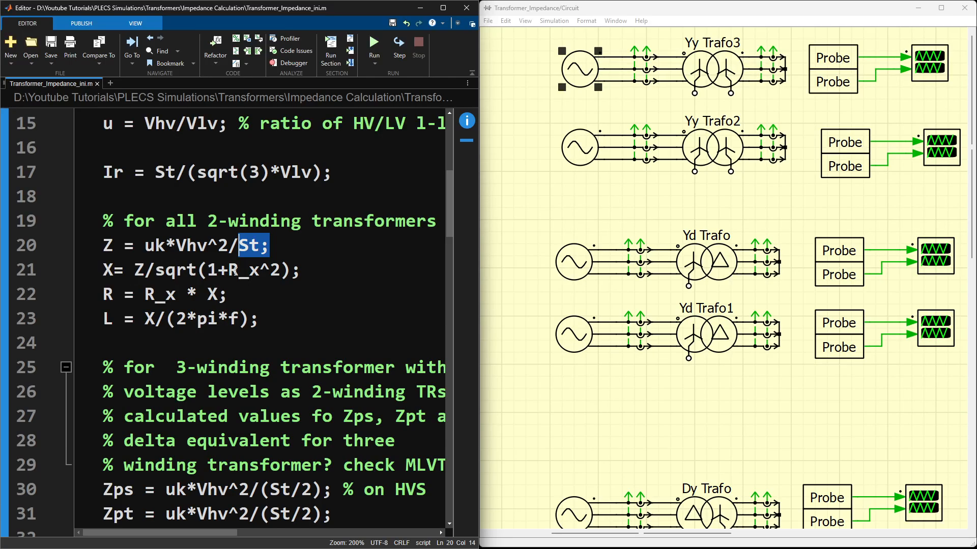
Step: Correct the spacing of the reactance line to X = Z/sqrt(1+R_x^2); and save the script
{"action": "left_click", "coordinate": [114, 270]}
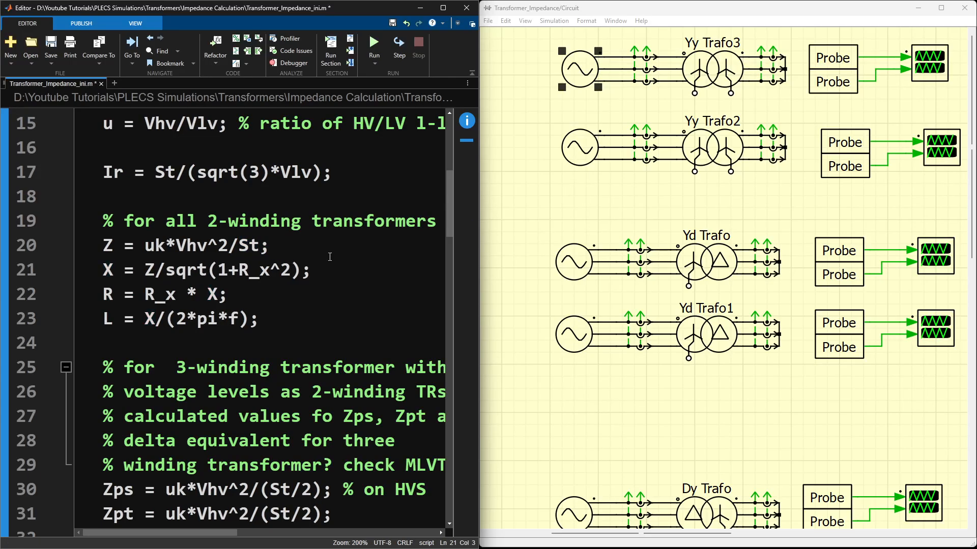
{"action": "key", "text": "Up"}
{"action": "key", "text": "End"}
{"action": "key", "text": "ctrl+s"}
Step: Compare the script's R and L formulas with the leakage inductance, winding resistance and number of turns entered for Yy Trafo3
{"action": "left_click_drag", "start_coordinate": [228, 294], "coordinate": [104, 294]}
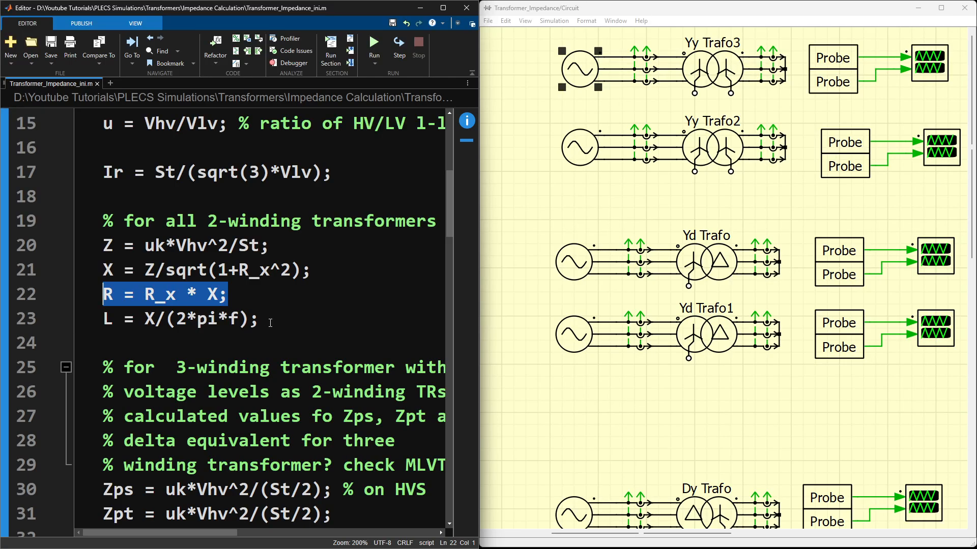
{"action": "left_click_drag", "start_coordinate": [261, 319], "coordinate": [103, 321]}
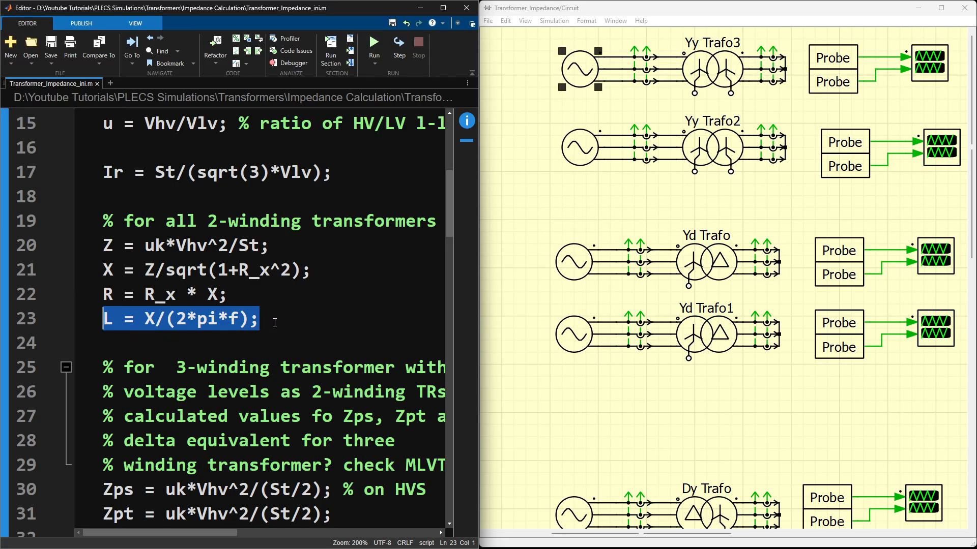
{"action": "double_click", "coordinate": [711, 72]}
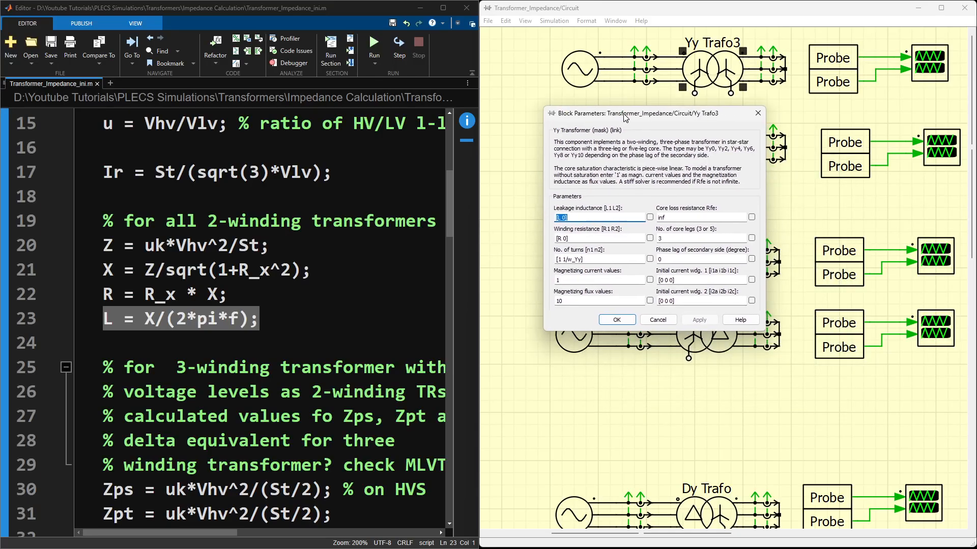
{"action": "left_click", "coordinate": [562, 216]}
{"action": "left_click_drag", "start_coordinate": [590, 258], "coordinate": [556, 258]}
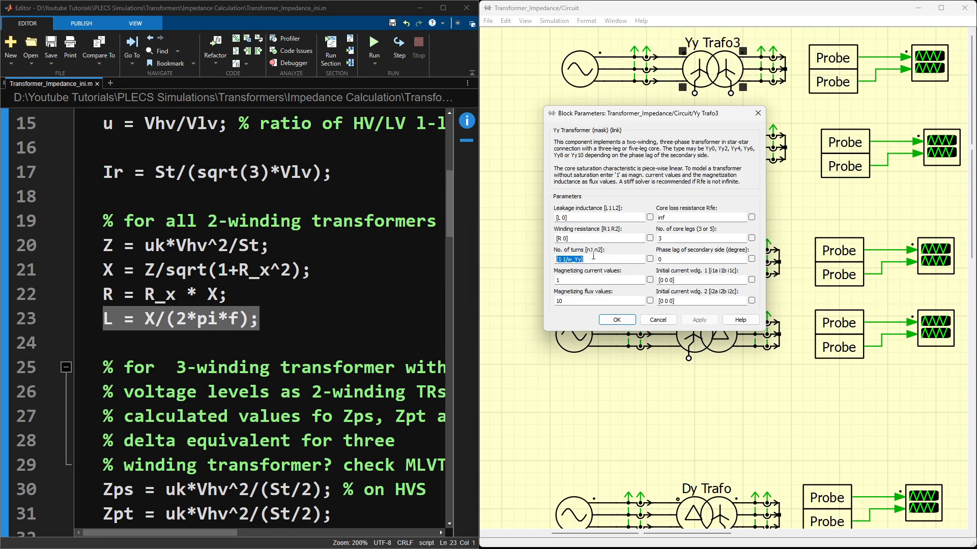
{"action": "left_click", "coordinate": [388, 280]}
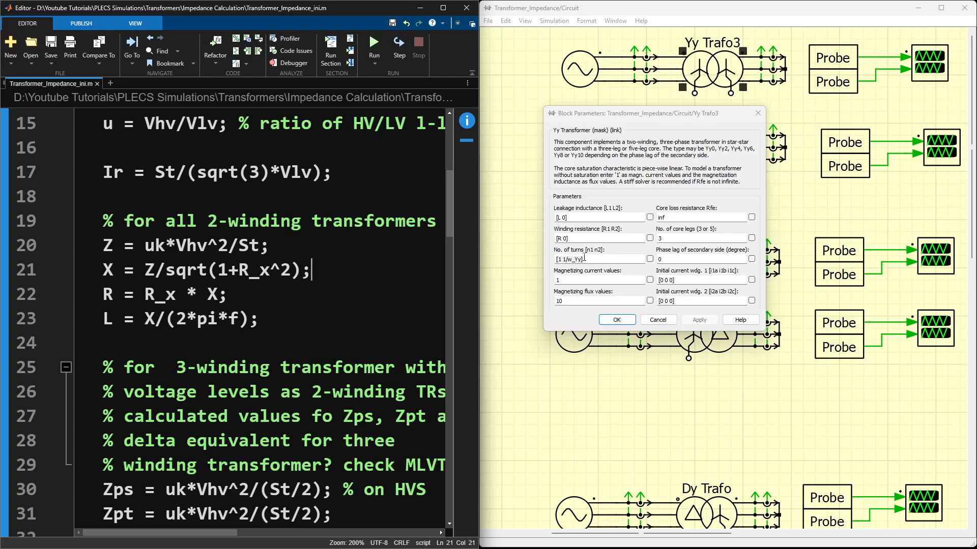
{"action": "left_click_drag", "start_coordinate": [562, 259], "coordinate": [582, 260]}
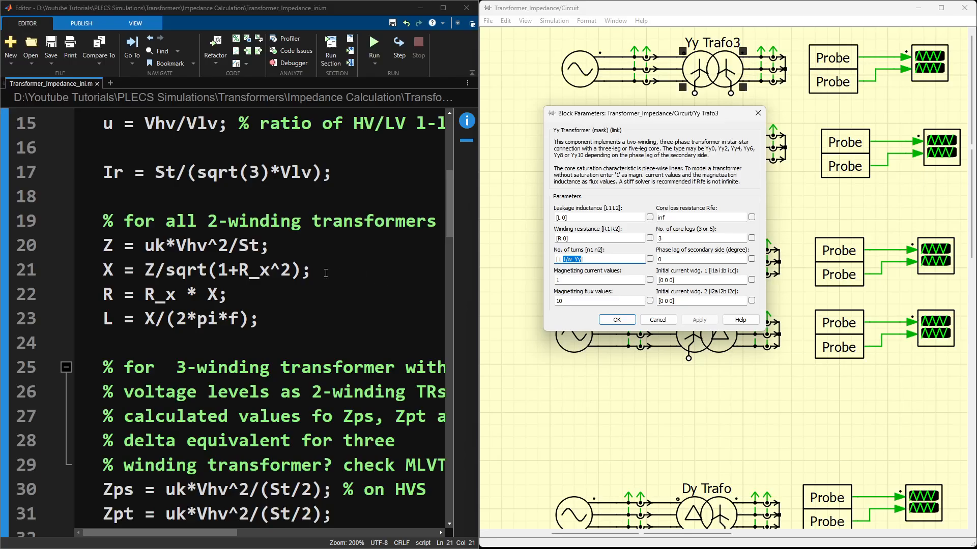
Step: Find the w_Yy winding ratio formula in the script's winding ratios section
{"action": "scroll", "coordinate": [325, 273], "scroll_direction": "down", "scroll_amount": 20}
{"action": "scroll", "coordinate": [325, 273], "scroll_direction": "up", "scroll_amount": 2}
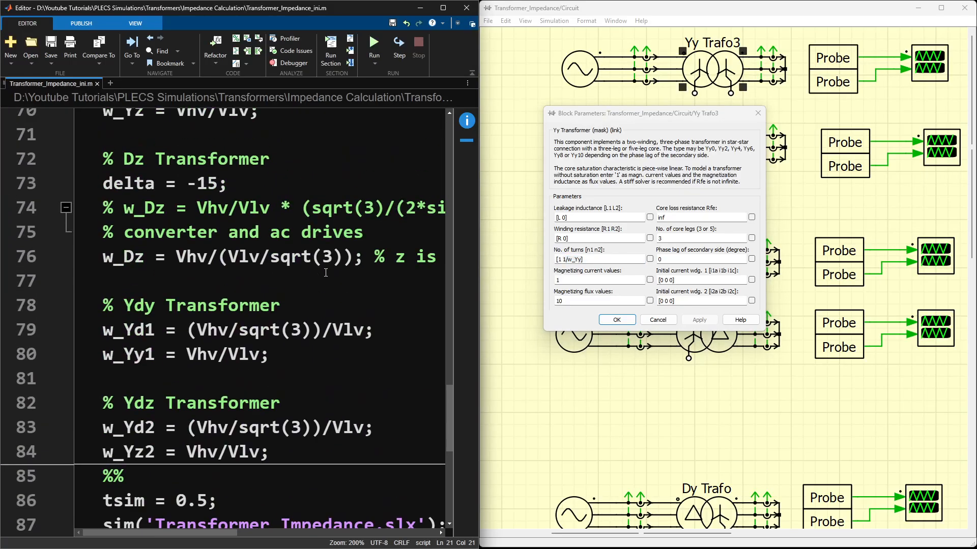
{"action": "scroll", "coordinate": [135, 220], "scroll_direction": "up", "scroll_amount": 2}
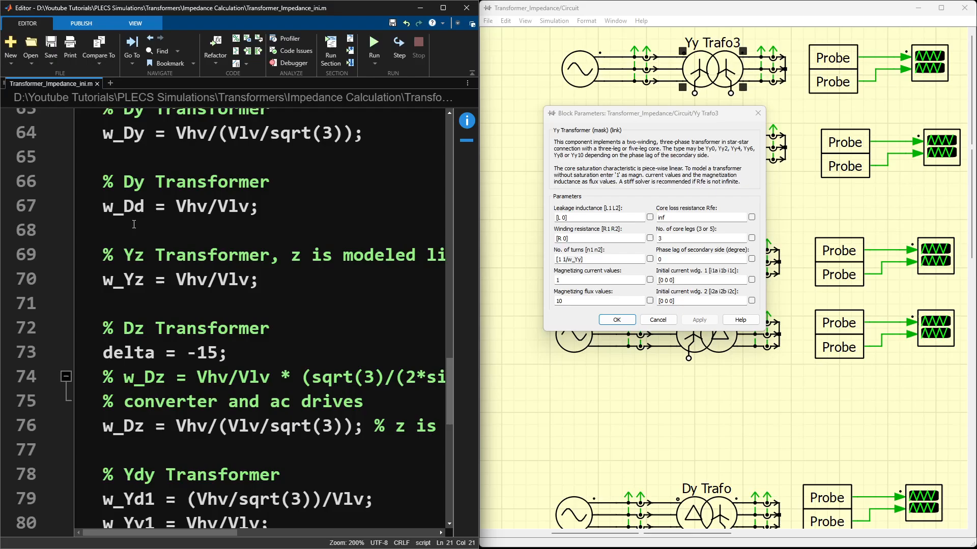
{"action": "scroll", "coordinate": [121, 244], "scroll_direction": "up", "scroll_amount": 2}
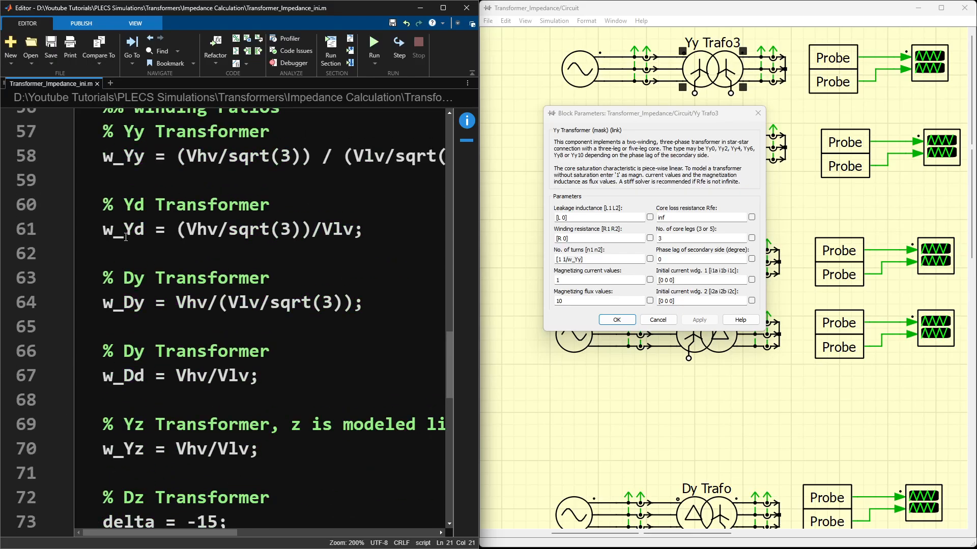
{"action": "scroll", "coordinate": [137, 251], "scroll_direction": "up", "scroll_amount": 2}
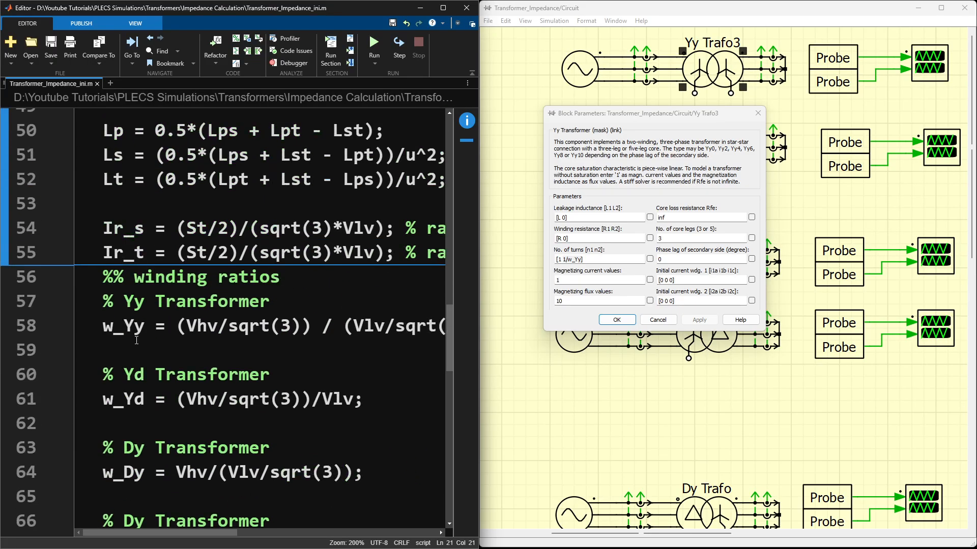
{"action": "left_click_drag", "start_coordinate": [107, 326], "coordinate": [383, 337]}
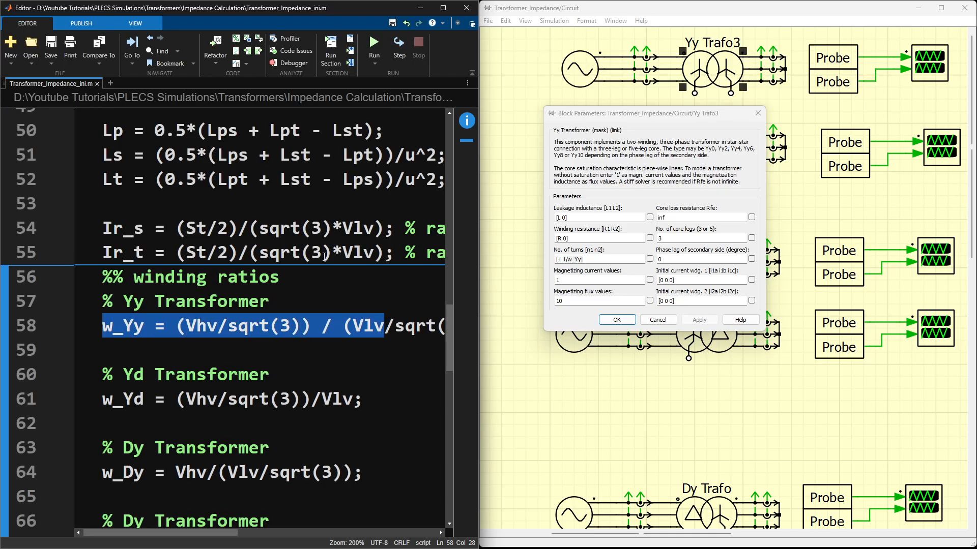
{"action": "left_click", "coordinate": [332, 198]}
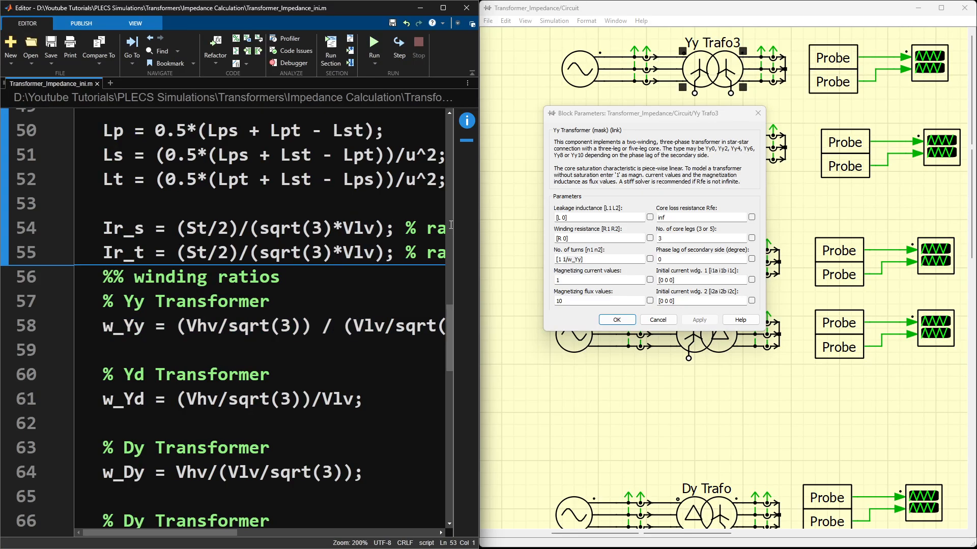
Step: Check Yy Trafo3's number of turns, winding resistance and leakage inductance against the script's 2-winding formulas, and close its parameters
{"action": "left_click_drag", "start_coordinate": [593, 259], "coordinate": [541, 258]}
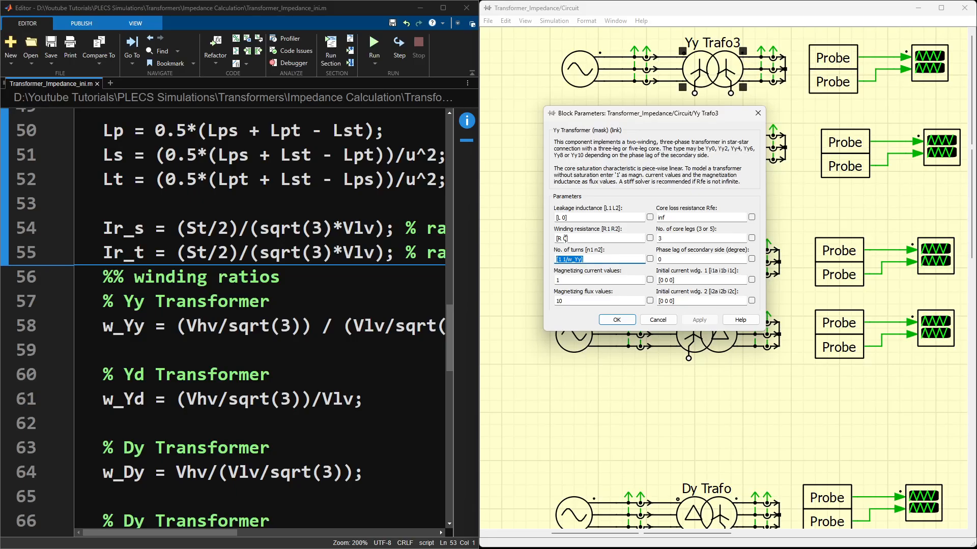
{"action": "left_click_drag", "start_coordinate": [569, 218], "coordinate": [553, 238]}
{"action": "scroll", "coordinate": [290, 275], "scroll_direction": "up", "scroll_amount": 15}
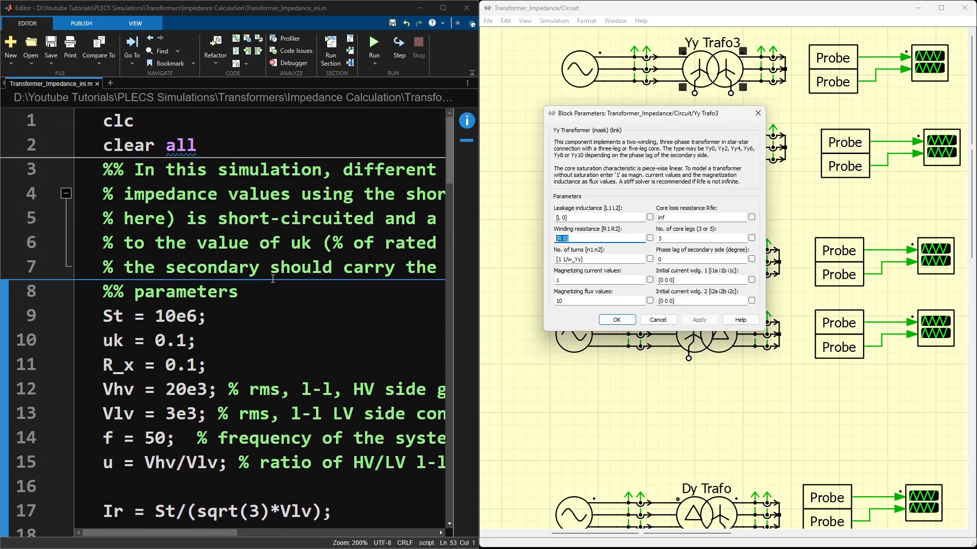
{"action": "scroll", "coordinate": [273, 279], "scroll_direction": "down", "scroll_amount": 5}
{"action": "scroll", "coordinate": [140, 290], "scroll_direction": "down", "scroll_amount": 2}
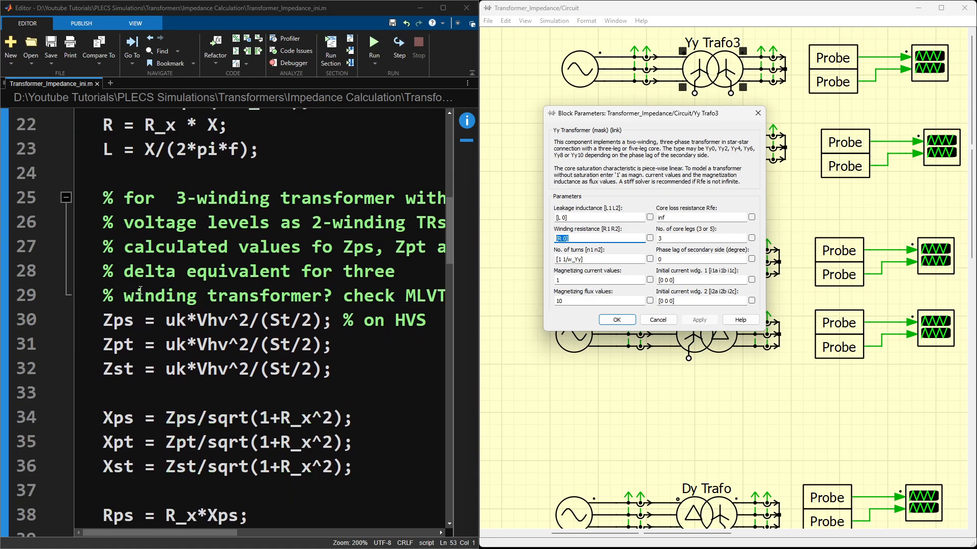
{"action": "scroll", "coordinate": [141, 289], "scroll_direction": "up", "scroll_amount": 2}
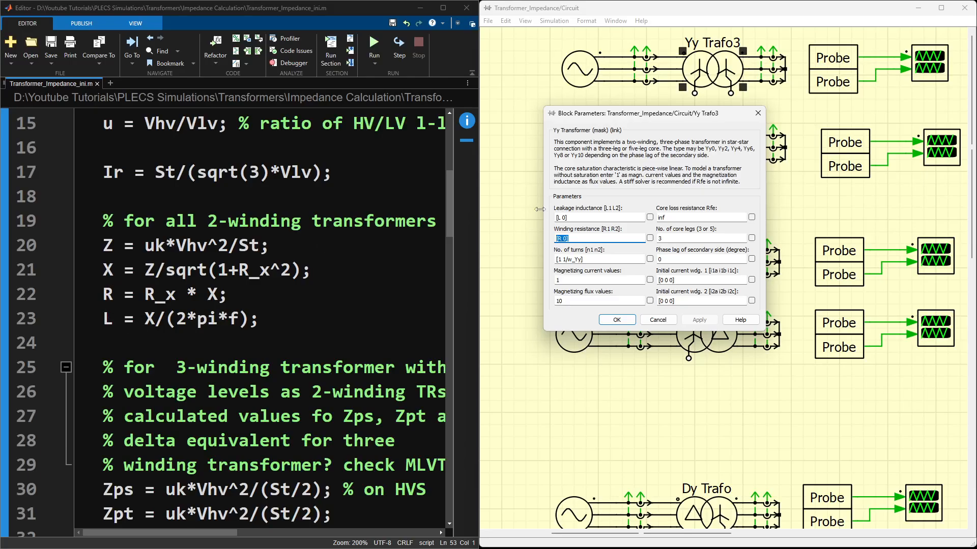
{"action": "left_click", "coordinate": [563, 216]}
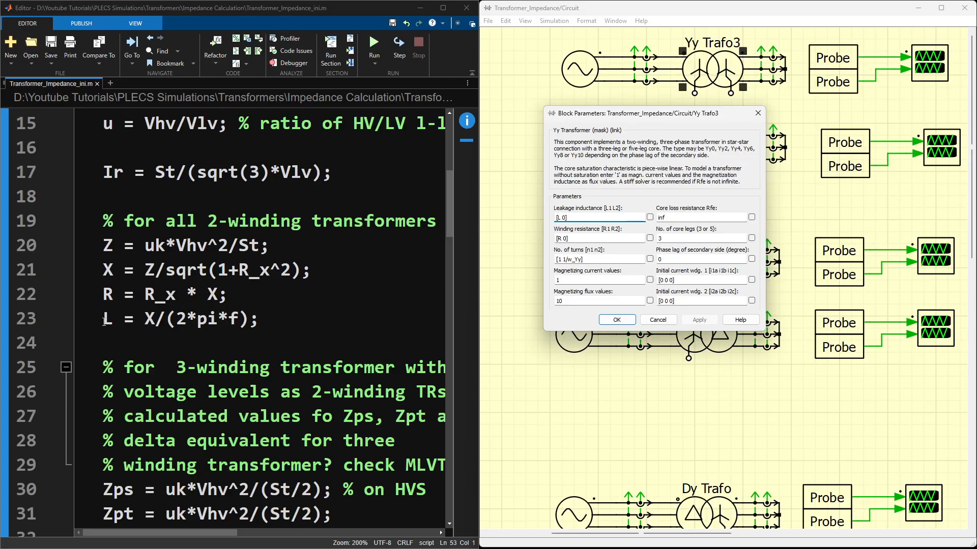
{"action": "double_click", "coordinate": [560, 217]}
{"action": "double_click", "coordinate": [565, 217]}
{"action": "left_click", "coordinate": [626, 321]}
Step: Review the script from its parameters down to the sim command for Transformer_Impedance.slx on the last line
{"action": "left_click", "coordinate": [334, 210]}
{"action": "scroll", "coordinate": [334, 210], "scroll_direction": "up", "scroll_amount": 5}
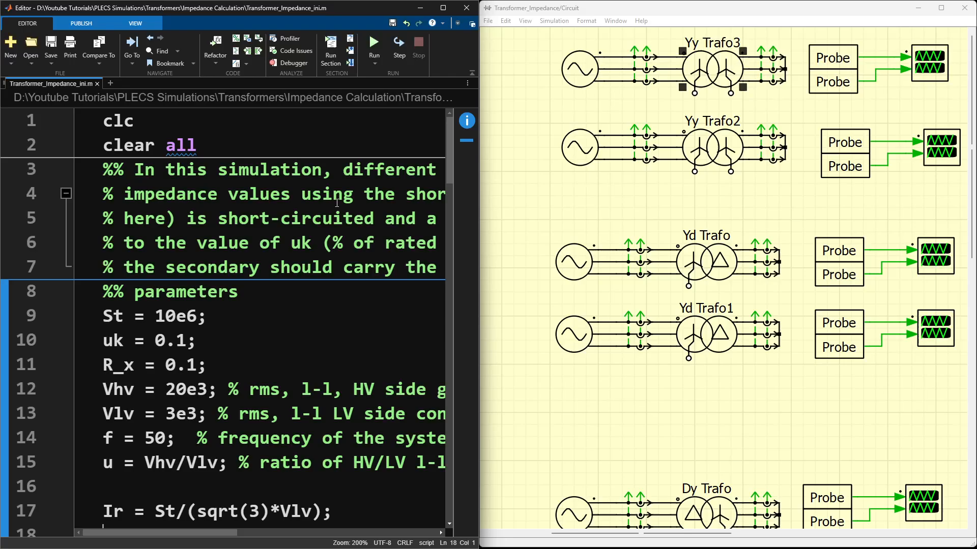
{"action": "scroll", "coordinate": [290, 196], "scroll_direction": "down", "scroll_amount": 20}
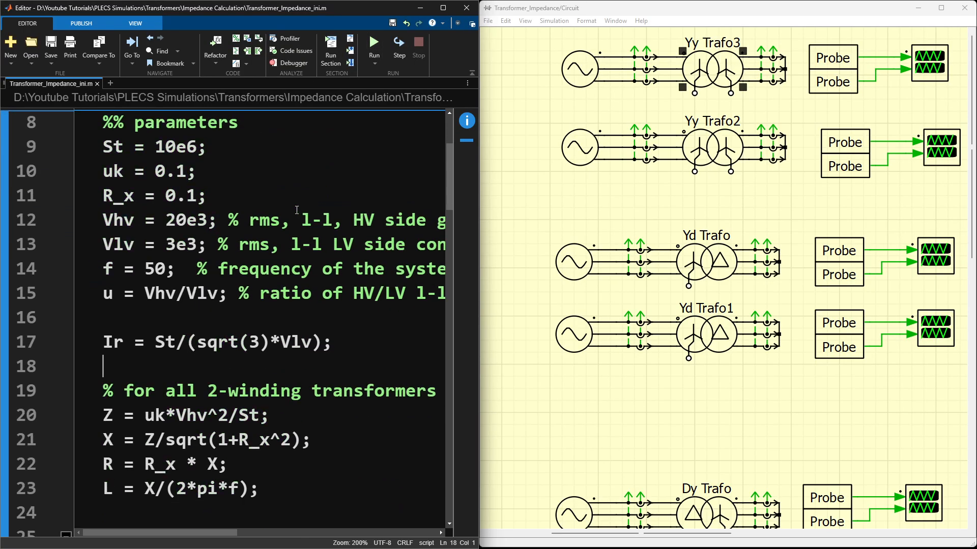
{"action": "scroll", "coordinate": [299, 207], "scroll_direction": "down", "scroll_amount": 2}
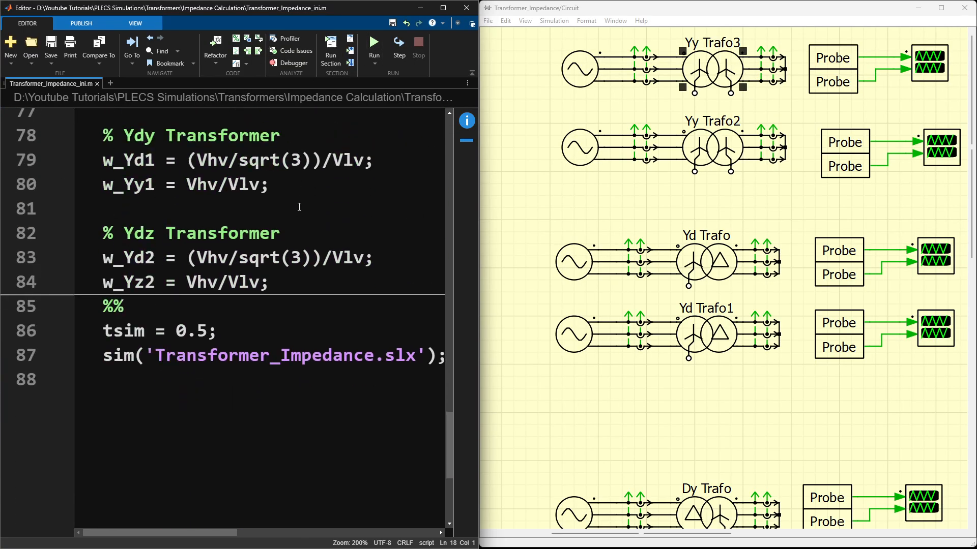
{"action": "left_click_drag", "start_coordinate": [102, 355], "coordinate": [412, 354]}
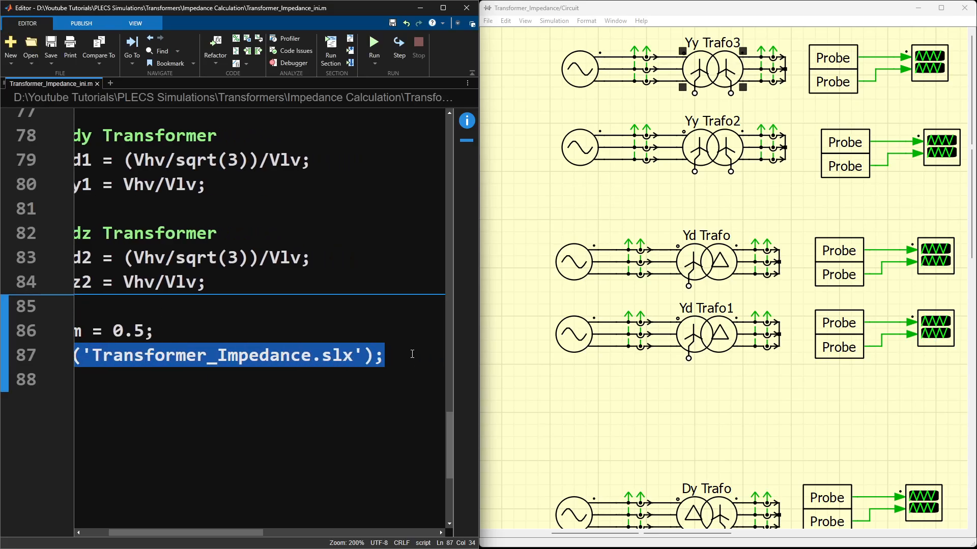
{"action": "left_click", "coordinate": [285, 402]}
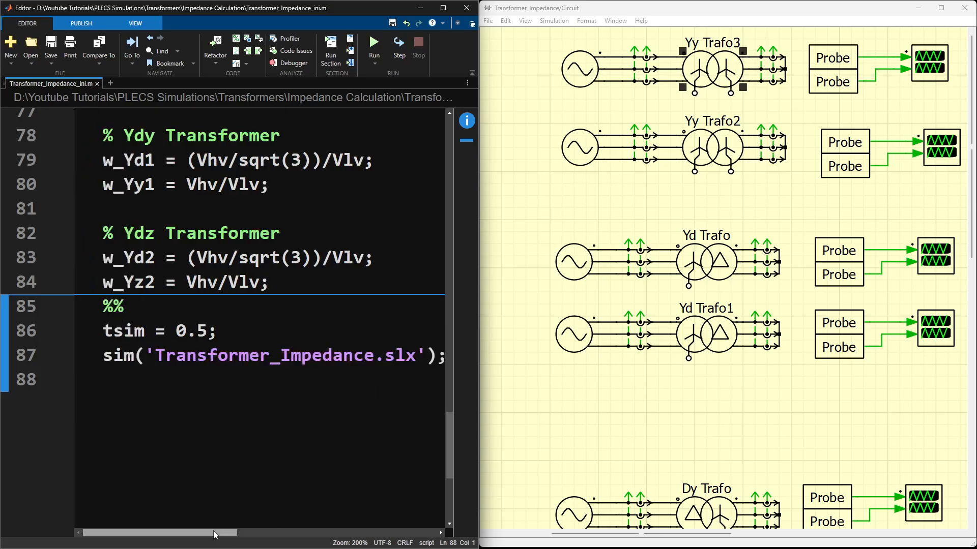
Step: Run the initialization script and open the Yy Trafo3 scope maximized on the screen
{"action": "left_click", "coordinate": [375, 42]}
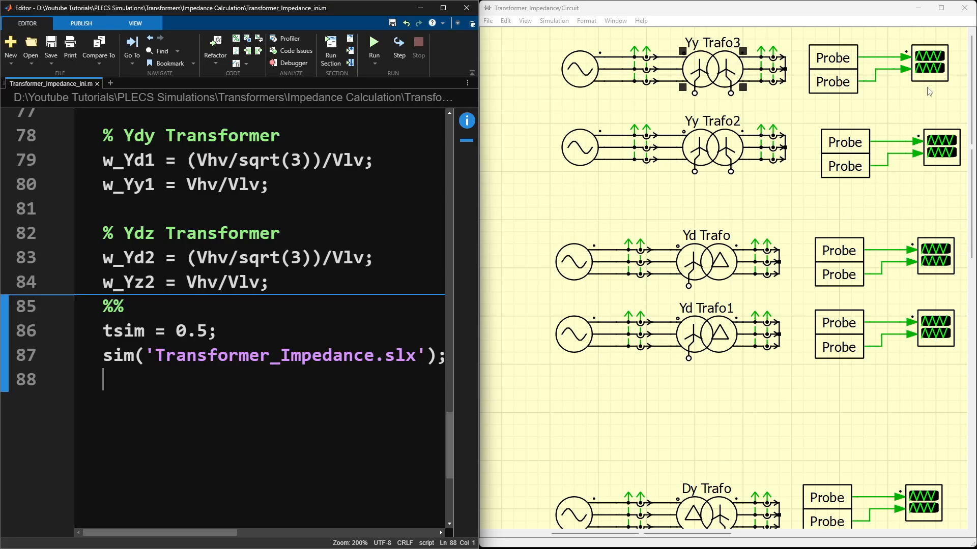
{"action": "left_click", "coordinate": [934, 73]}
{"action": "double_click", "coordinate": [933, 73]}
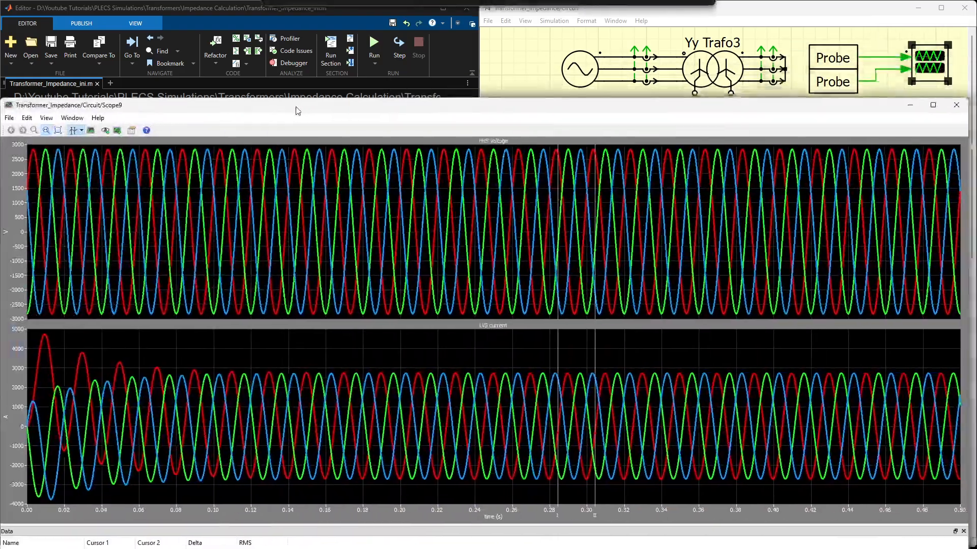
{"action": "left_click_drag", "start_coordinate": [297, 109], "coordinate": [292, 1]}
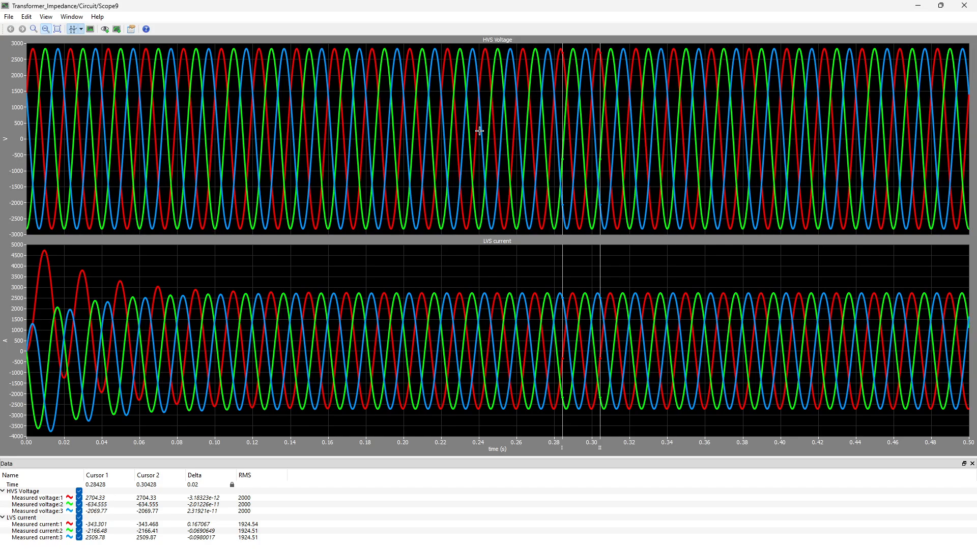
Step: Reset the scope cursors, set their time difference to 0.02 s and place them at about 0.31 s and 0.33 s
{"action": "double_click", "coordinate": [200, 484]}
{"action": "left_click", "coordinate": [73, 29]}
{"action": "left_click", "coordinate": [72, 30]}
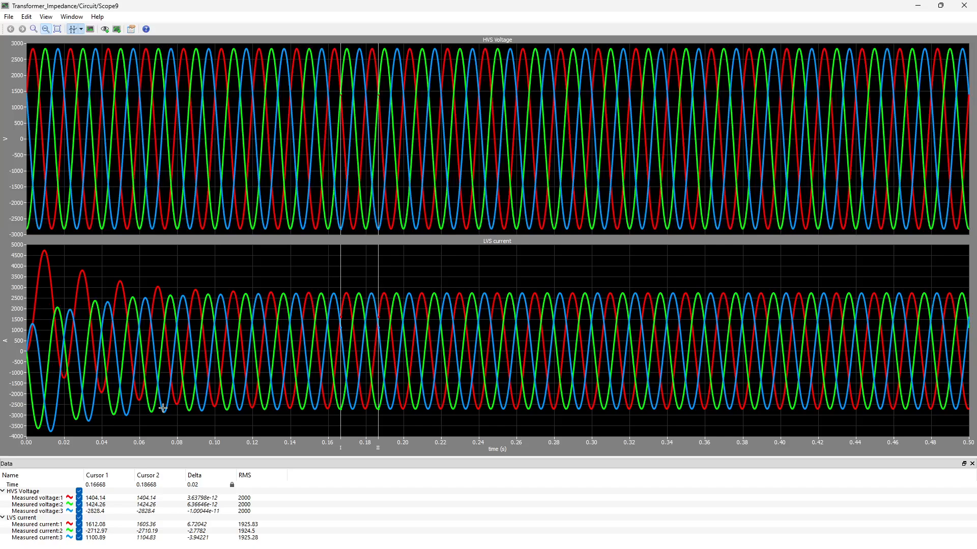
{"action": "double_click", "coordinate": [195, 485]}
{"action": "type", "text": "0.02"}
{"action": "key", "text": "Return"}
{"action": "left_click_drag", "start_coordinate": [377, 257], "coordinate": [668, 235]}
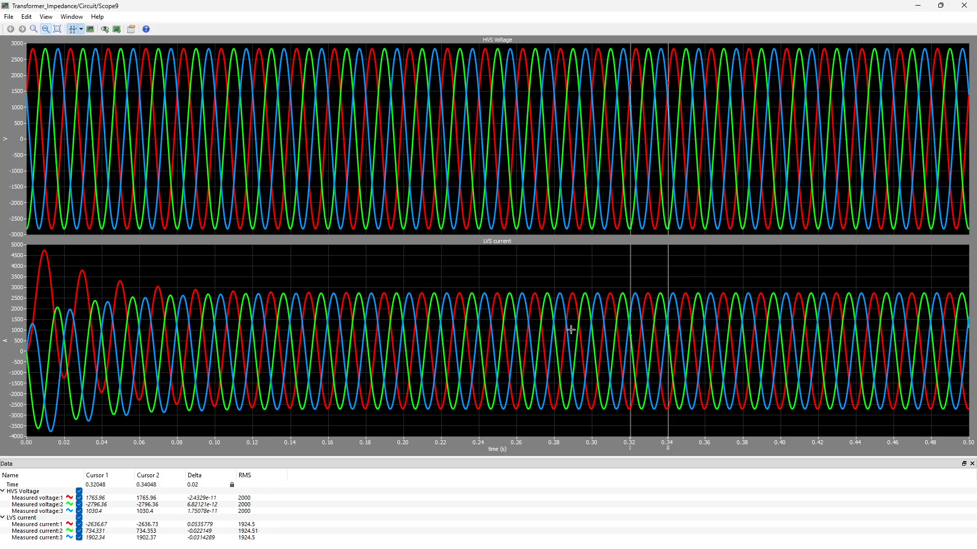
{"action": "left_click_drag", "start_coordinate": [629, 266], "coordinate": [610, 263]}
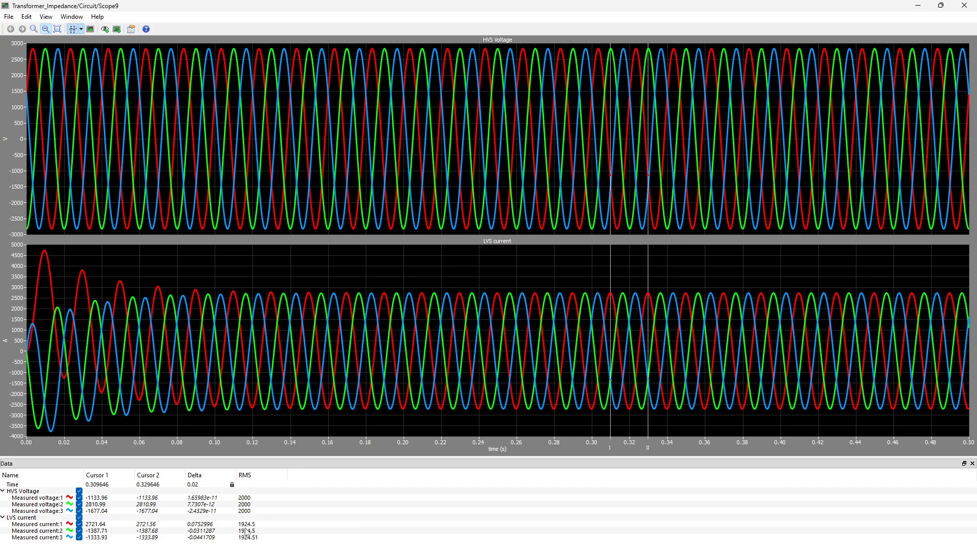
Step: Minimize the Yy Trafo3 scope and highlight the rated current formula Ir = St/(sqrt(3)*Vlv) in the script's parameters section
{"action": "left_click", "coordinate": [919, 5]}
{"action": "scroll", "coordinate": [323, 241], "scroll_direction": "up", "scroll_amount": 1}
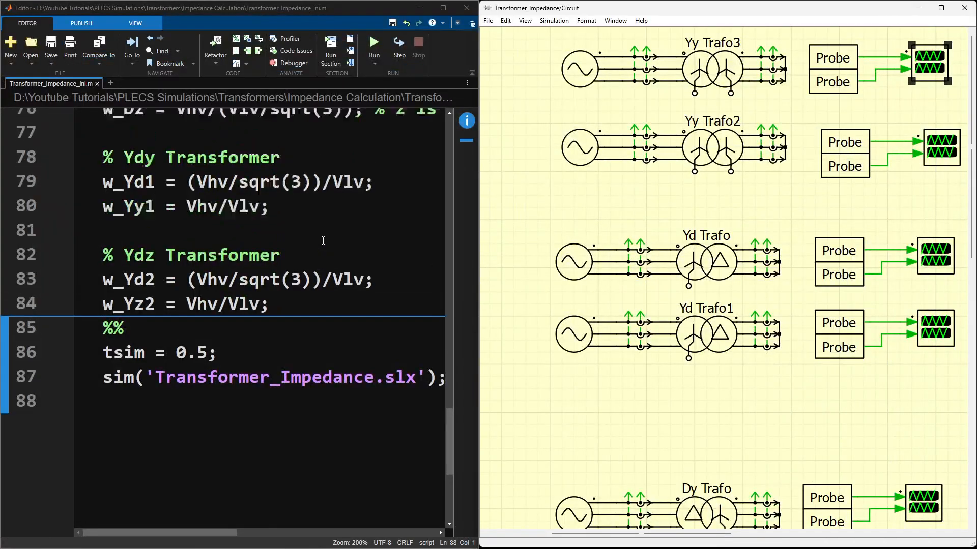
{"action": "scroll", "coordinate": [323, 241], "scroll_direction": "up", "scroll_amount": 20}
{"action": "scroll", "coordinate": [325, 243], "scroll_direction": "down", "scroll_amount": 2}
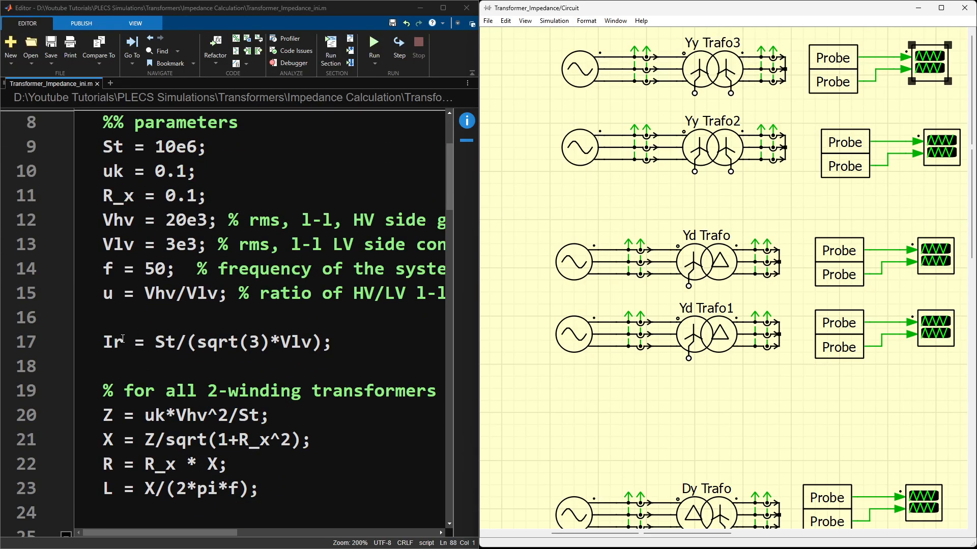
{"action": "left_click_drag", "start_coordinate": [103, 342], "coordinate": [331, 341]}
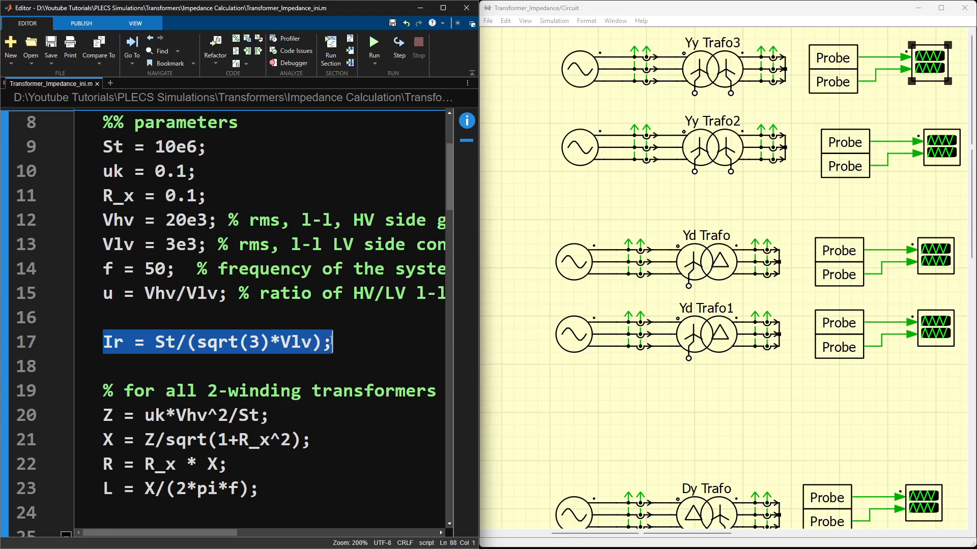
Step: Display the value of Ir in the MATLAB Command Window, and minimize that window
{"action": "mouse_move", "coordinate": [553, 546]}
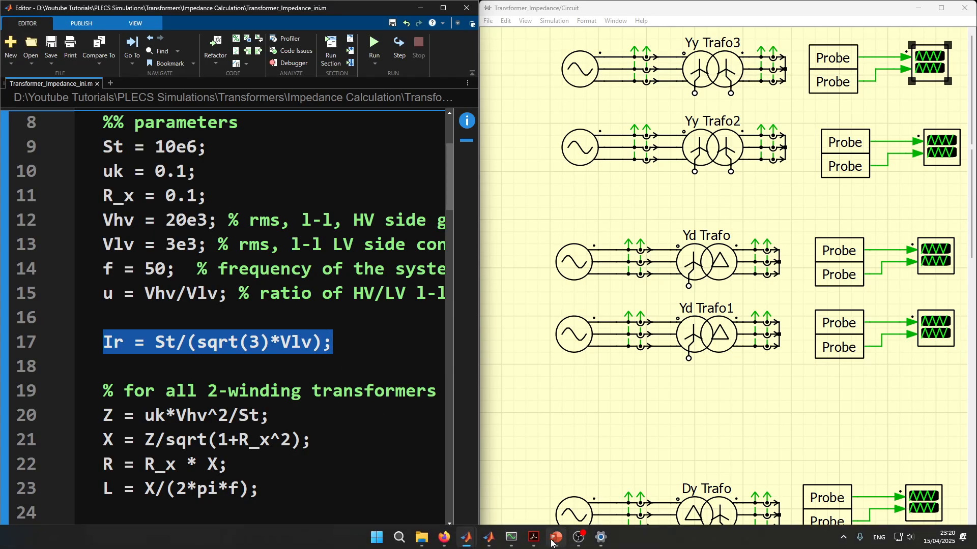
{"action": "mouse_move", "coordinate": [488, 540]}
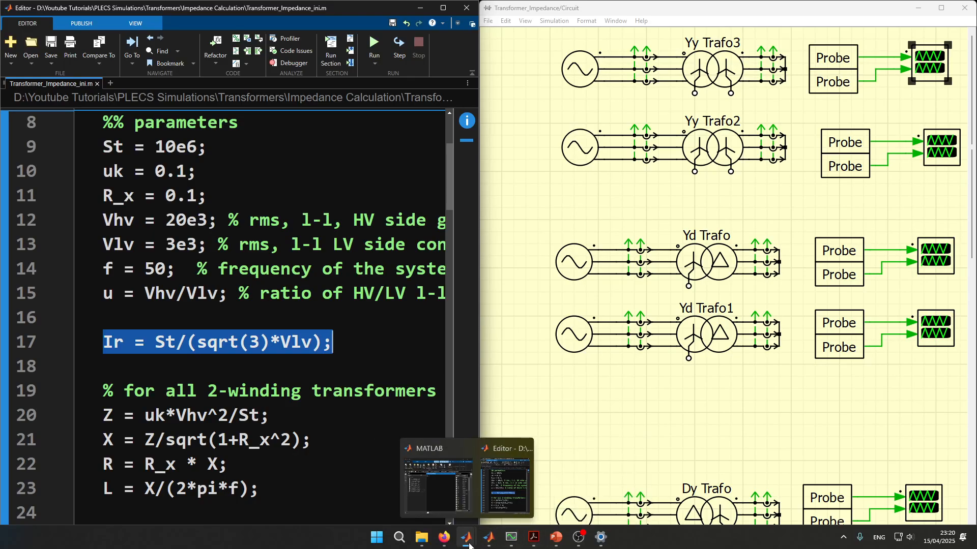
{"action": "left_click", "coordinate": [437, 483]}
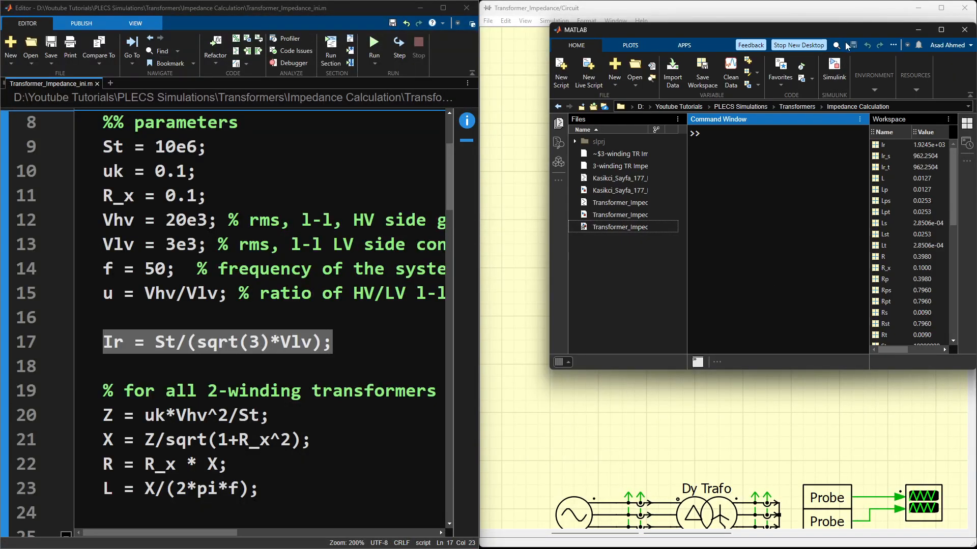
{"action": "left_click_drag", "start_coordinate": [826, 29], "coordinate": [909, 16]}
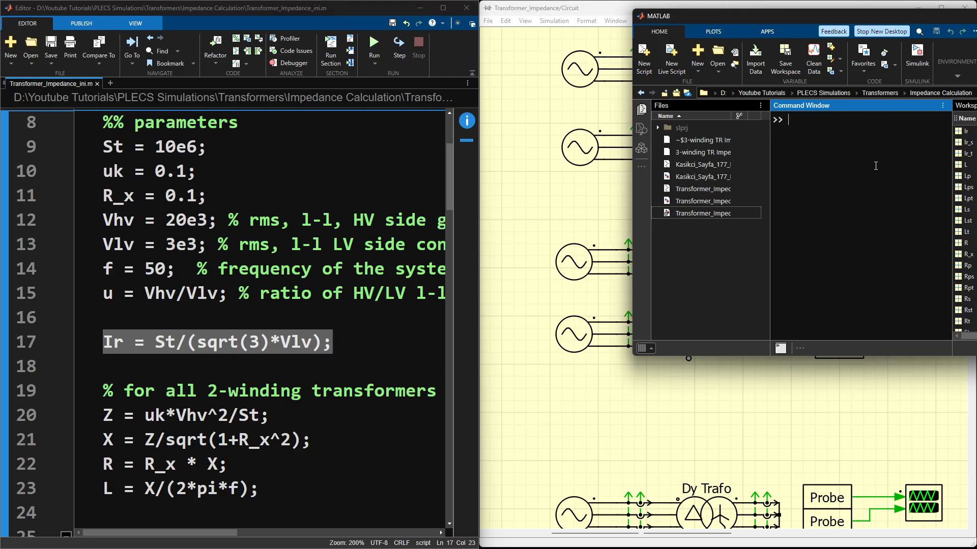
{"action": "type", "text": "Ir"}
{"action": "key", "text": "Return"}
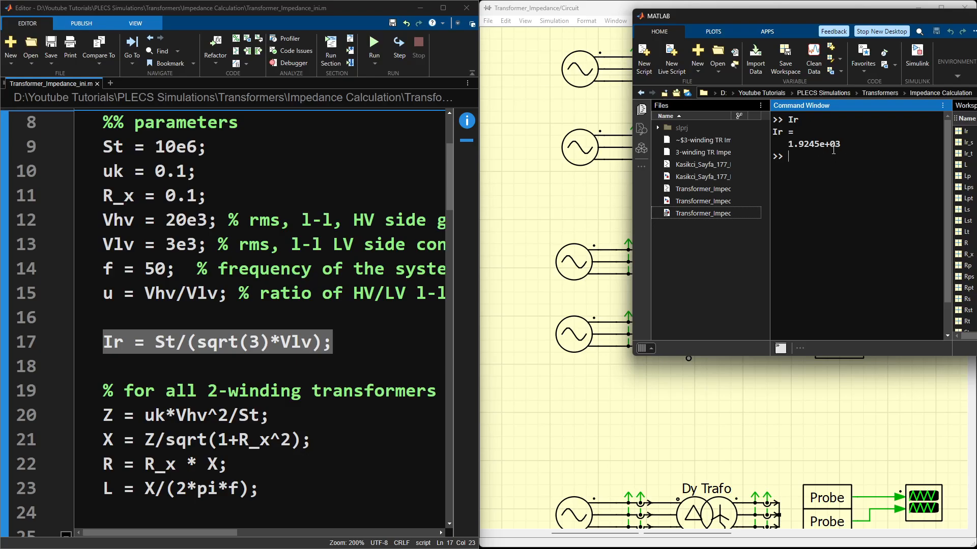
{"action": "key", "text": "super+Down"}
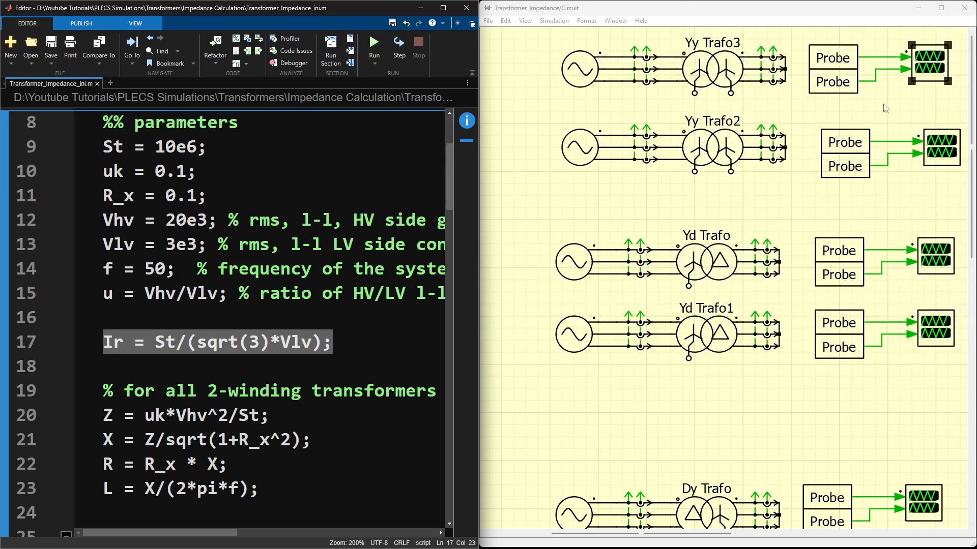
Step: Reopen the Yy Trafo3 scope, shift its cursor pair to about 0.327 s and 0.347 s to recheck the RMS values, and close it
{"action": "double_click", "coordinate": [940, 58]}
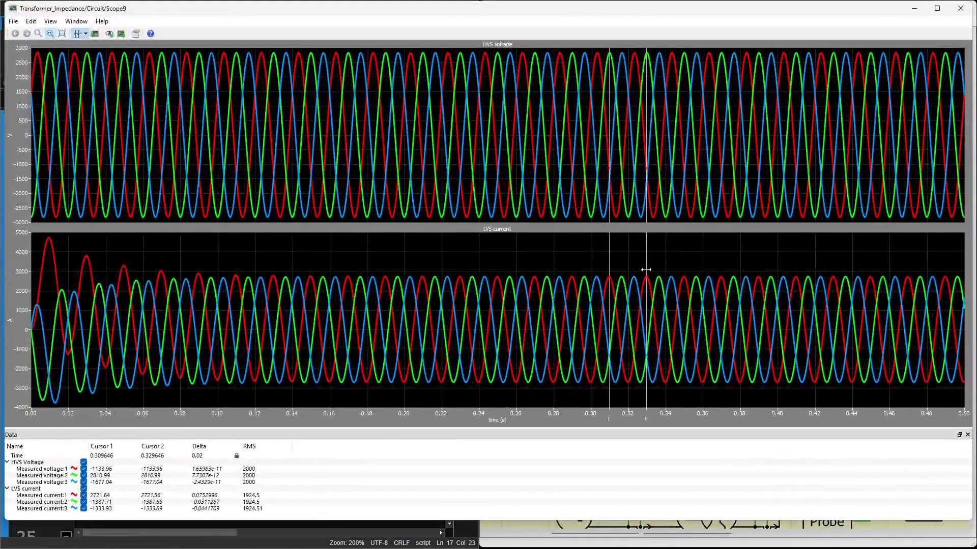
{"action": "left_click_drag", "start_coordinate": [646, 266], "coordinate": [678, 258]}
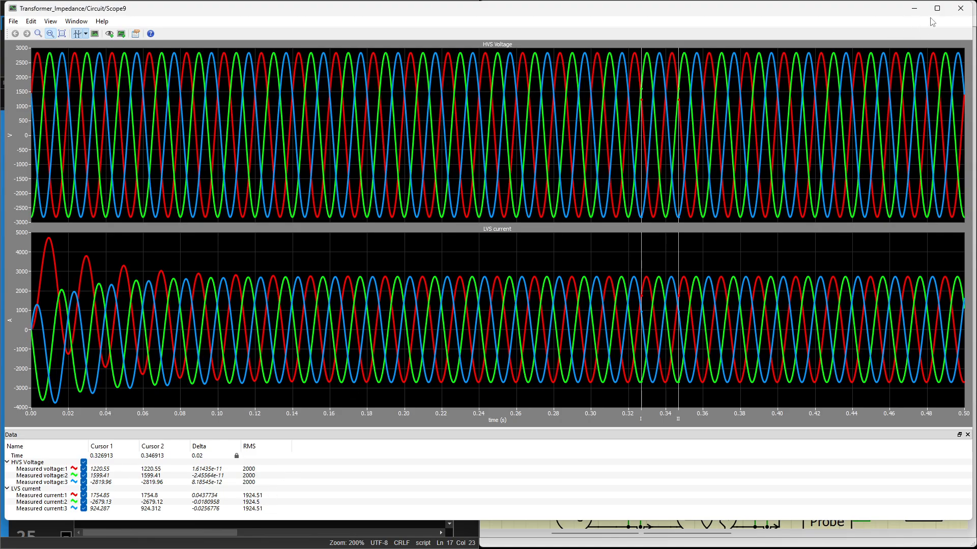
{"action": "left_click", "coordinate": [960, 8]}
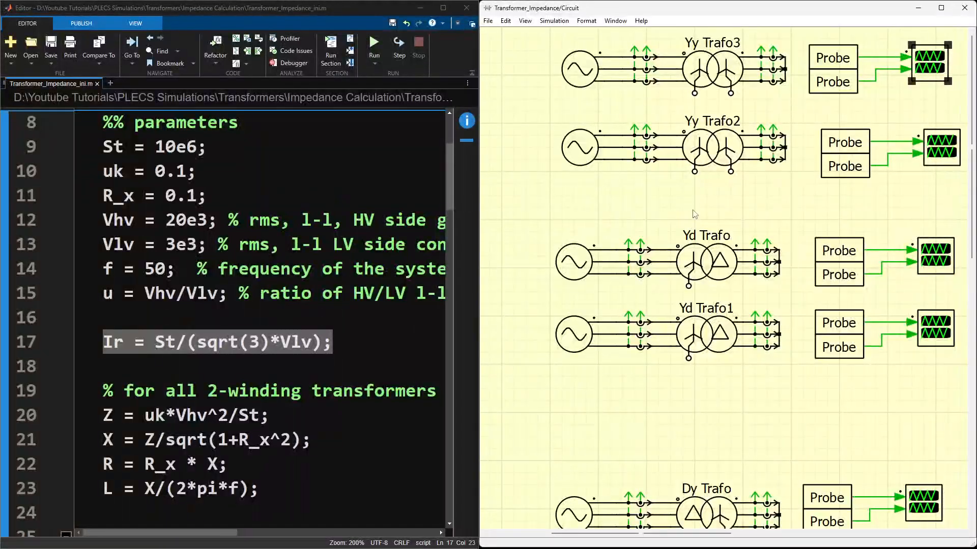
Step: Check Yy Trafo2's leakage inductance entry, with its secondary term L/u^2, and close the parameters without changes
{"action": "left_click", "coordinate": [695, 214]}
{"action": "double_click", "coordinate": [709, 148]}
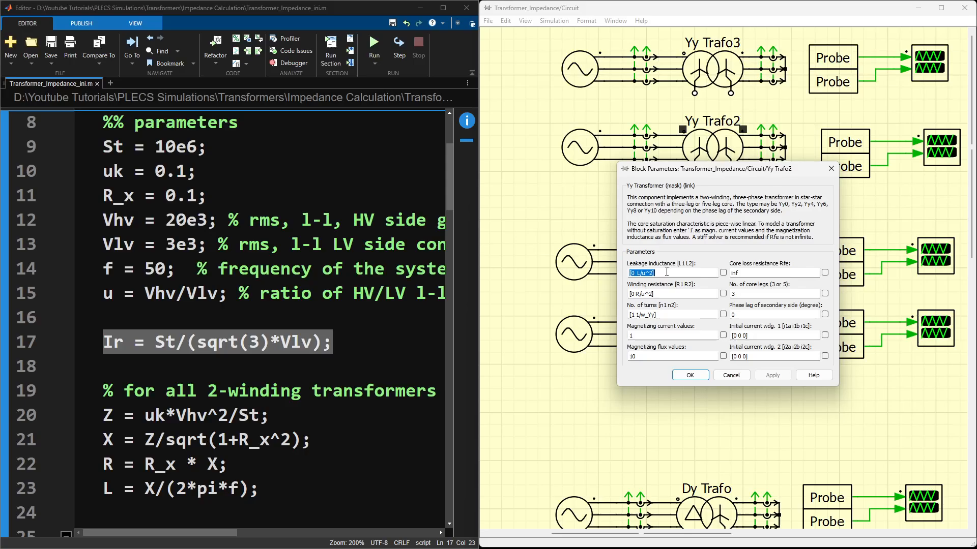
{"action": "left_click", "coordinate": [637, 273]}
{"action": "left_click_drag", "start_coordinate": [635, 273], "coordinate": [624, 276]}
{"action": "left_click", "coordinate": [639, 273]}
{"action": "key", "text": "Right"}
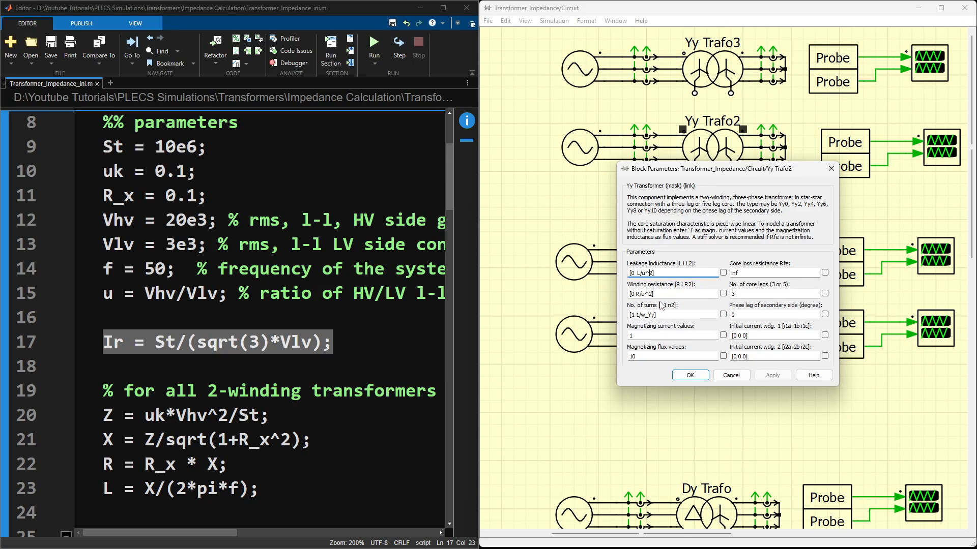
{"action": "left_click", "coordinate": [728, 375]}
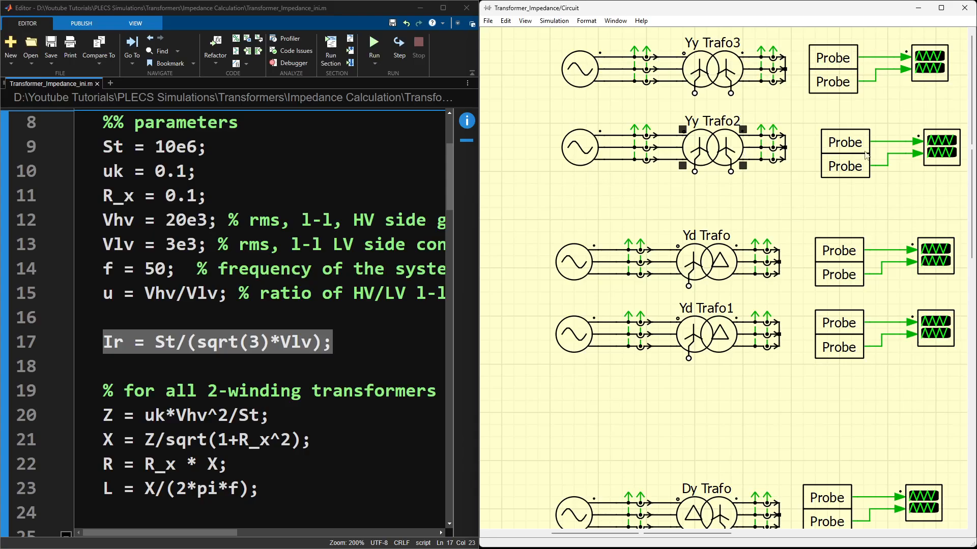
Step: Open the Yy Trafo2 scope maximized and turn on its cursors, moving the first one to about 0.246 s
{"action": "double_click", "coordinate": [937, 151]}
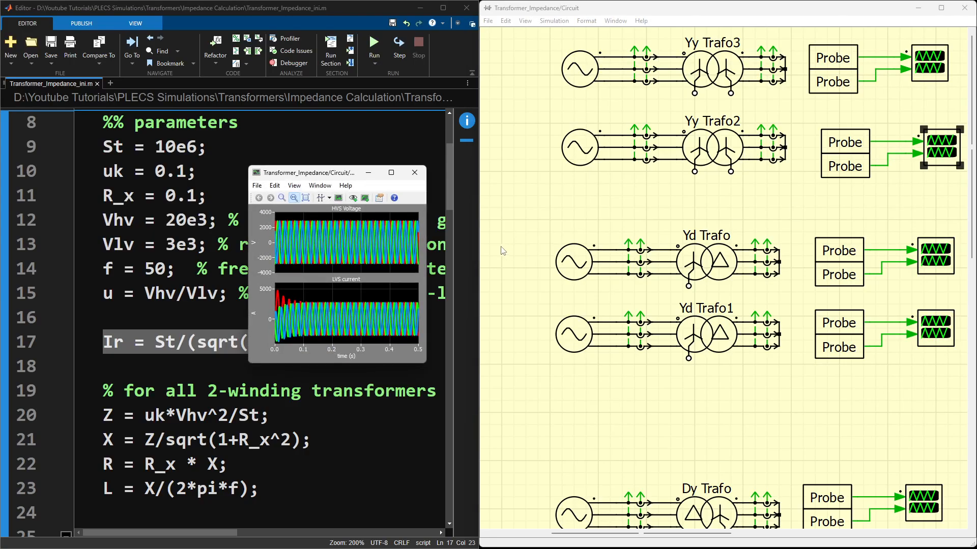
{"action": "left_click", "coordinate": [391, 172]}
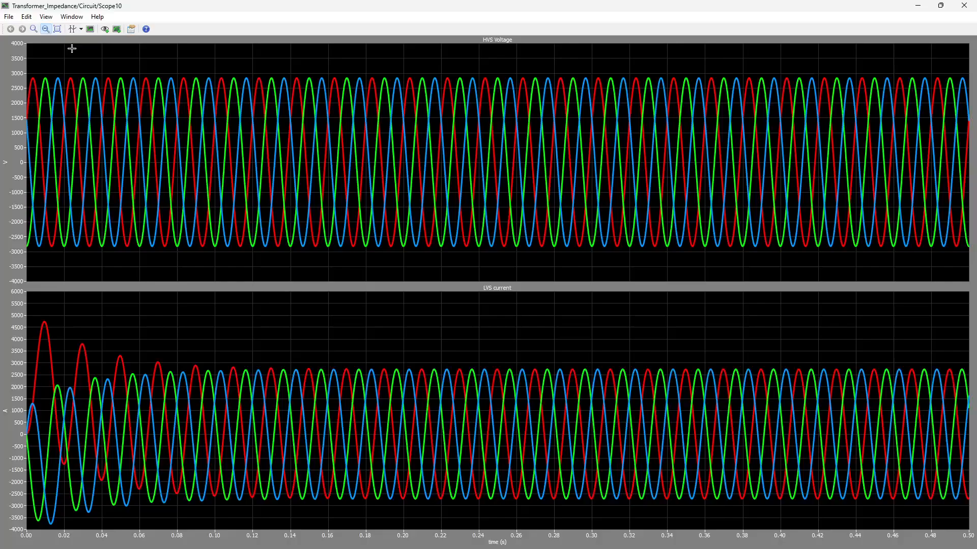
{"action": "left_click", "coordinate": [73, 29]}
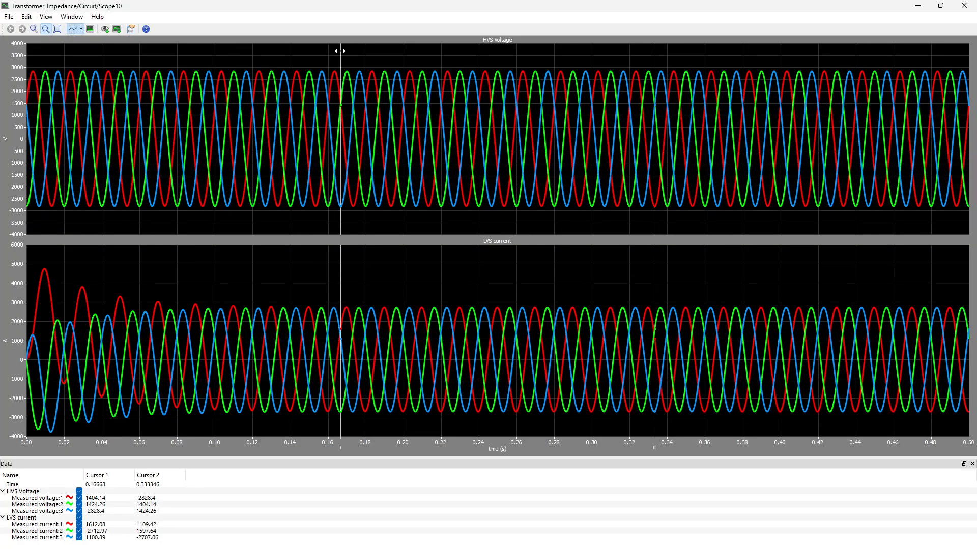
{"action": "left_click_drag", "start_coordinate": [340, 49], "coordinate": [490, 60]}
Step: Add the Delta column, set the cursors' time difference to 0.02 s and place them at about 0.31 s and 0.33 s
{"action": "right_click", "coordinate": [219, 479]}
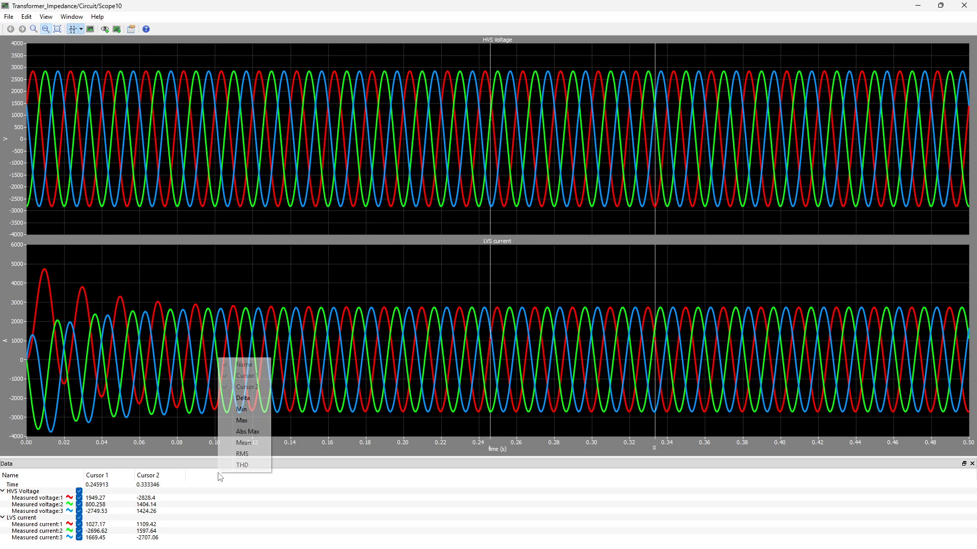
{"action": "left_click", "coordinate": [244, 400]}
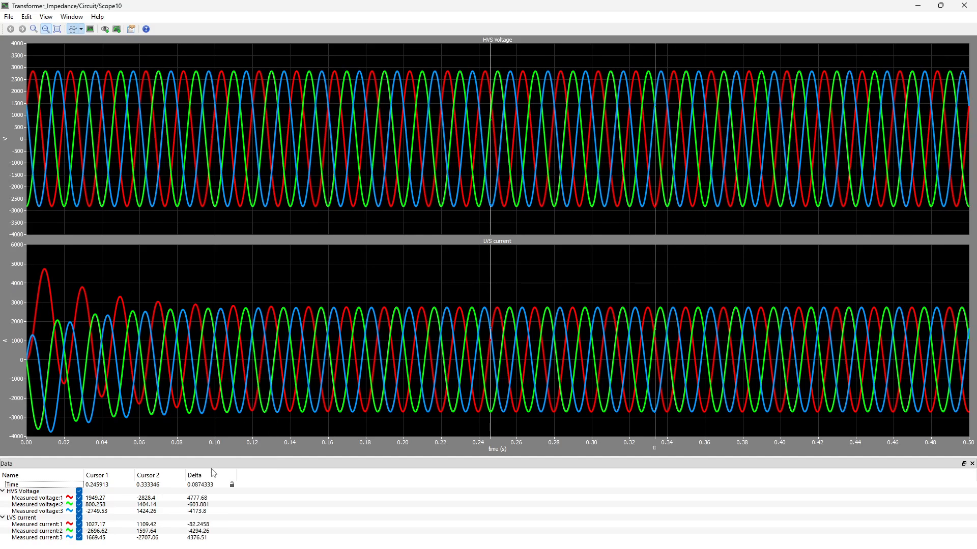
{"action": "double_click", "coordinate": [207, 485]}
{"action": "type", "text": "0.02"}
{"action": "key", "text": "Return"}
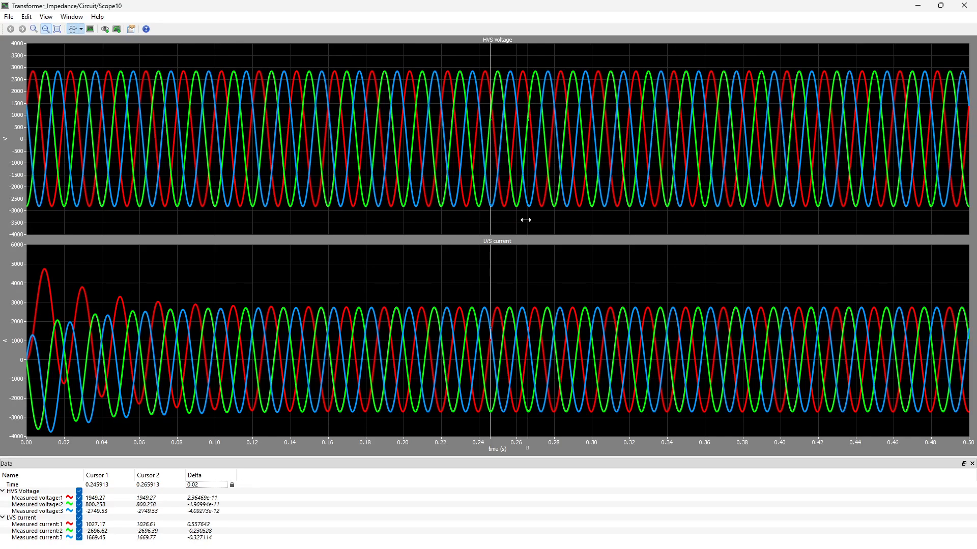
{"action": "left_click_drag", "start_coordinate": [527, 220], "coordinate": [649, 215]}
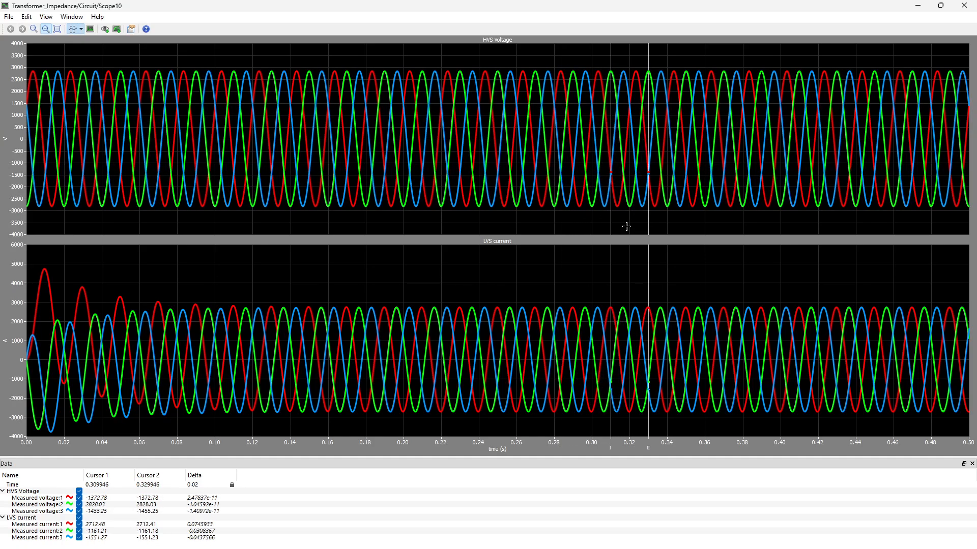
Step: Add the RMS column to read the Yy Trafo2 voltages and currents, and close the scope
{"action": "right_click", "coordinate": [286, 473]}
{"action": "left_click", "coordinate": [308, 453]}
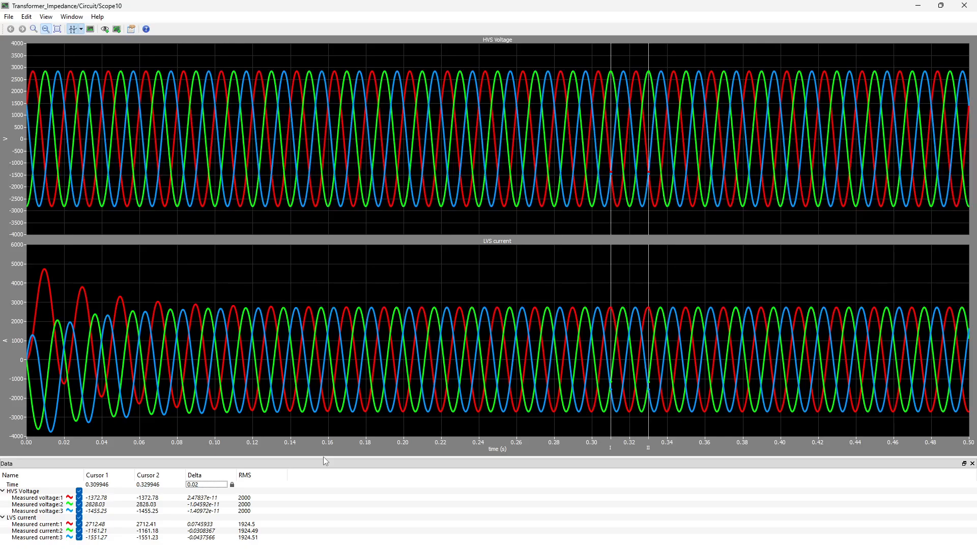
{"action": "left_click", "coordinate": [964, 5]}
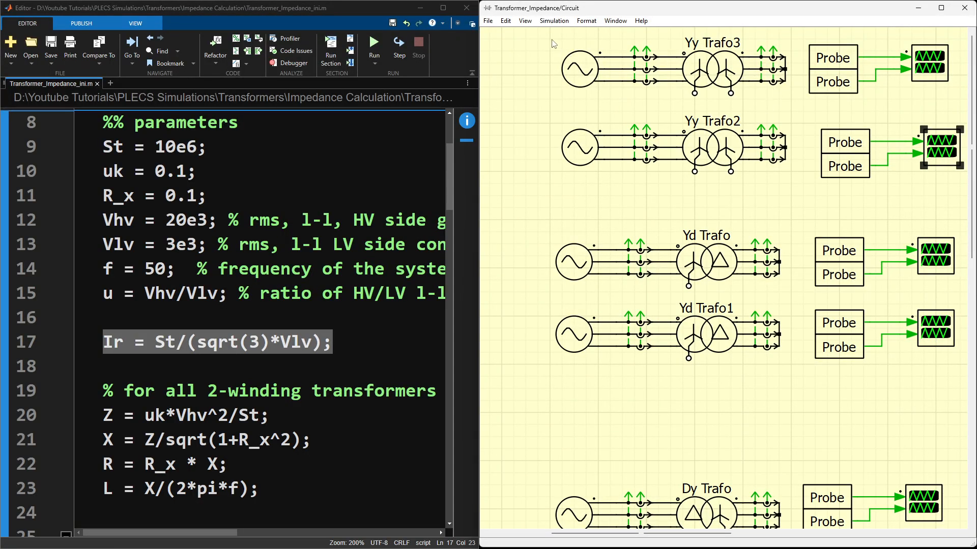
Step: Highlight the Yd Trafo test circuit in the schematic from its source to the shorted terminals, and clear the selection
{"action": "left_click_drag", "start_coordinate": [552, 40], "coordinate": [757, 202]}
{"action": "left_click", "coordinate": [684, 226]}
{"action": "left_click_drag", "start_coordinate": [533, 224], "coordinate": [797, 304]}
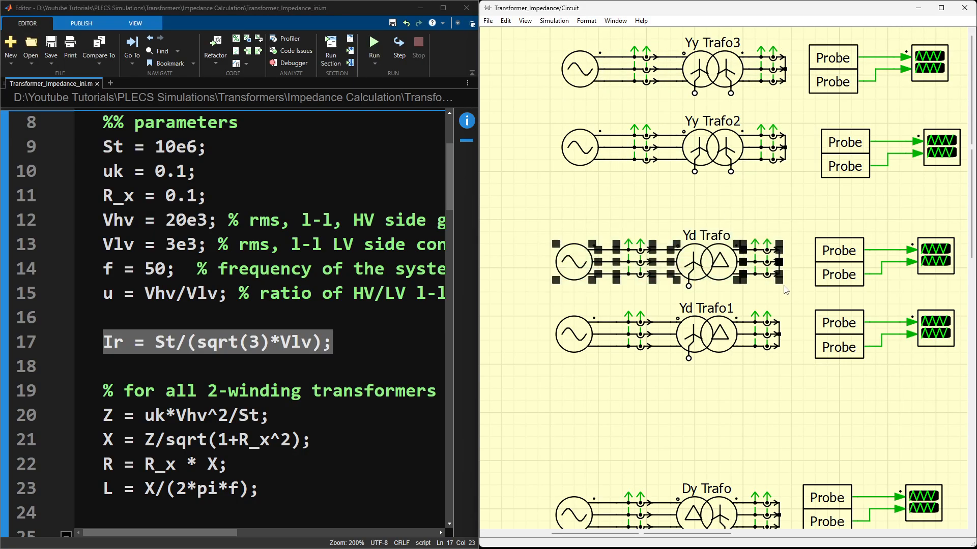
{"action": "left_click", "coordinate": [794, 220]}
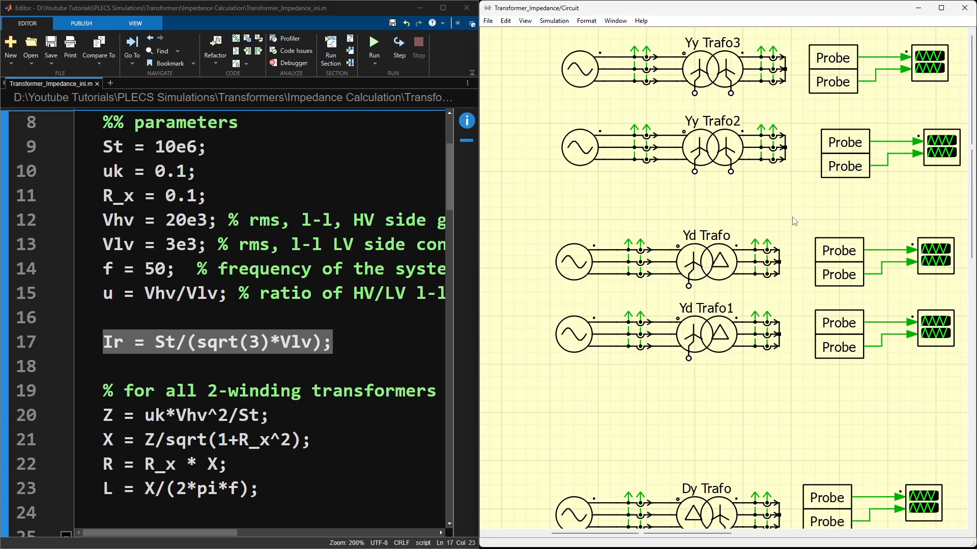
Step: Check Yd Trafo's leakage inductance, winding resistance and number of turns against the script's 2-winding formulas, and close its parameters
{"action": "double_click", "coordinate": [704, 261]}
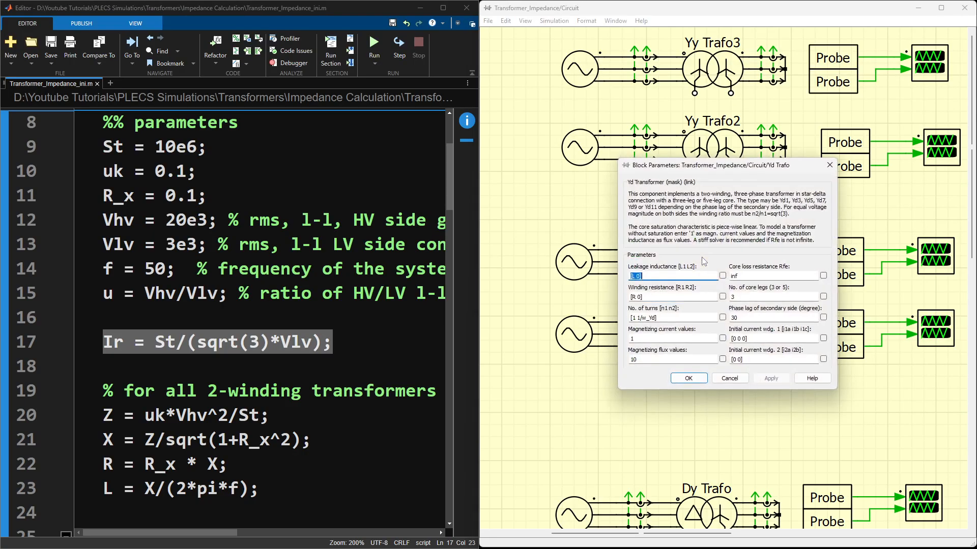
{"action": "left_click", "coordinate": [830, 165]}
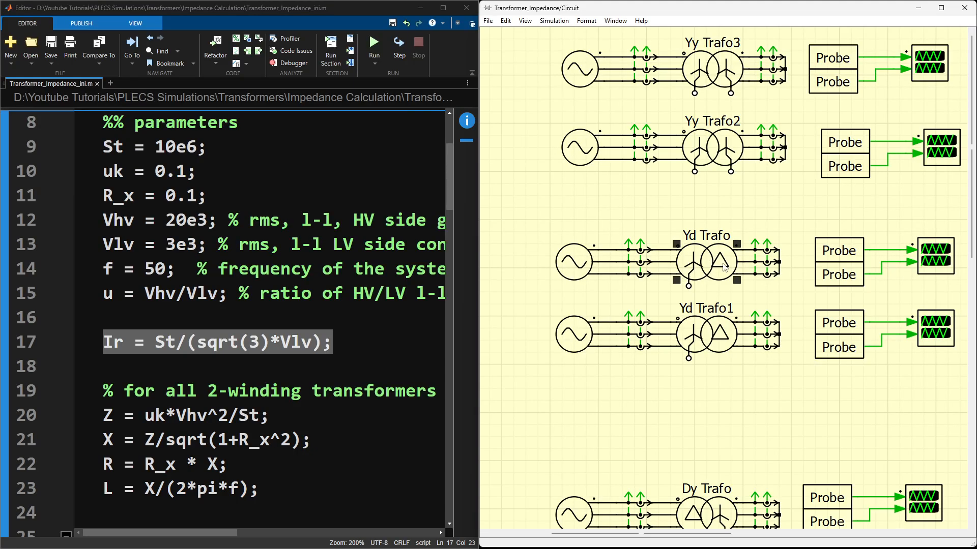
{"action": "left_click", "coordinate": [384, 319]}
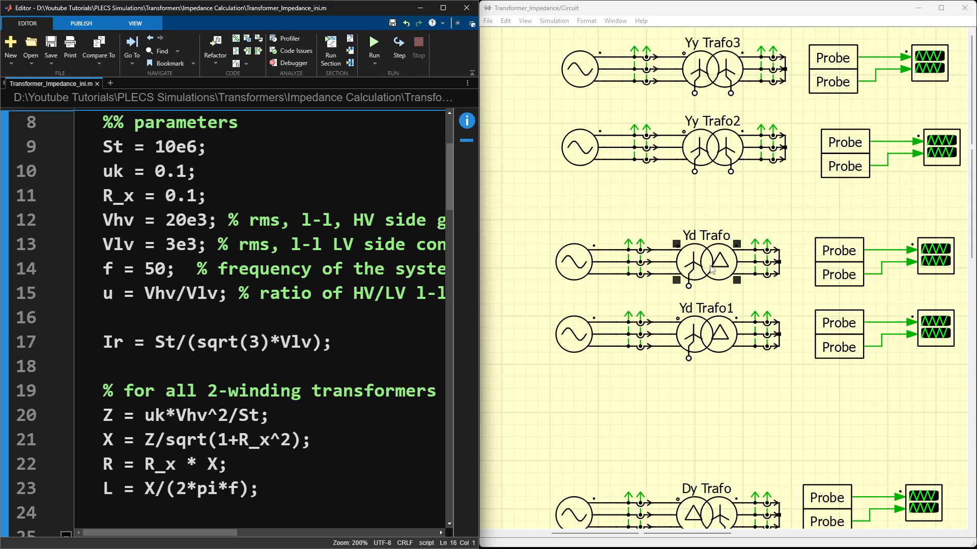
{"action": "double_click", "coordinate": [713, 265]}
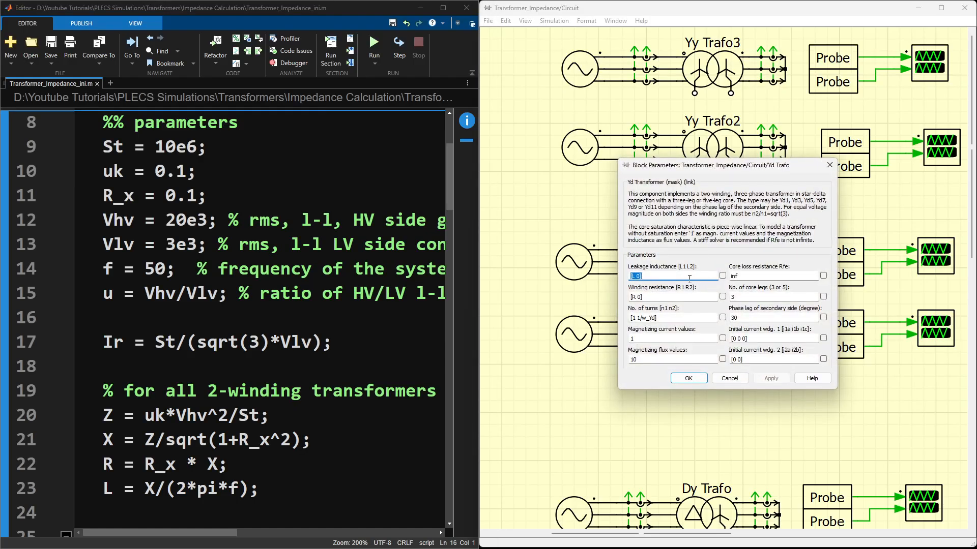
{"action": "left_click", "coordinate": [635, 276]}
{"action": "left_click", "coordinate": [768, 229]}
{"action": "left_click_drag", "start_coordinate": [711, 167], "coordinate": [815, 140]}
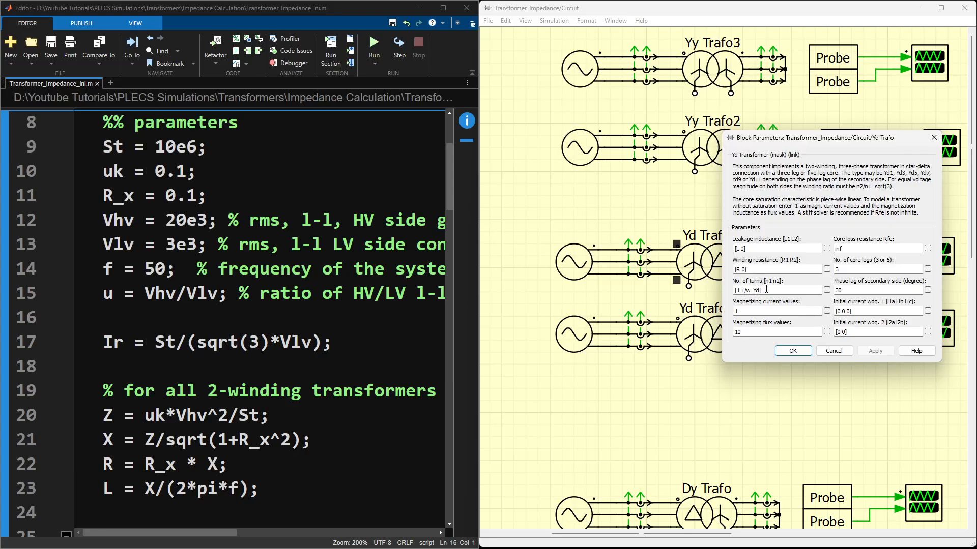
{"action": "left_click", "coordinate": [792, 351]}
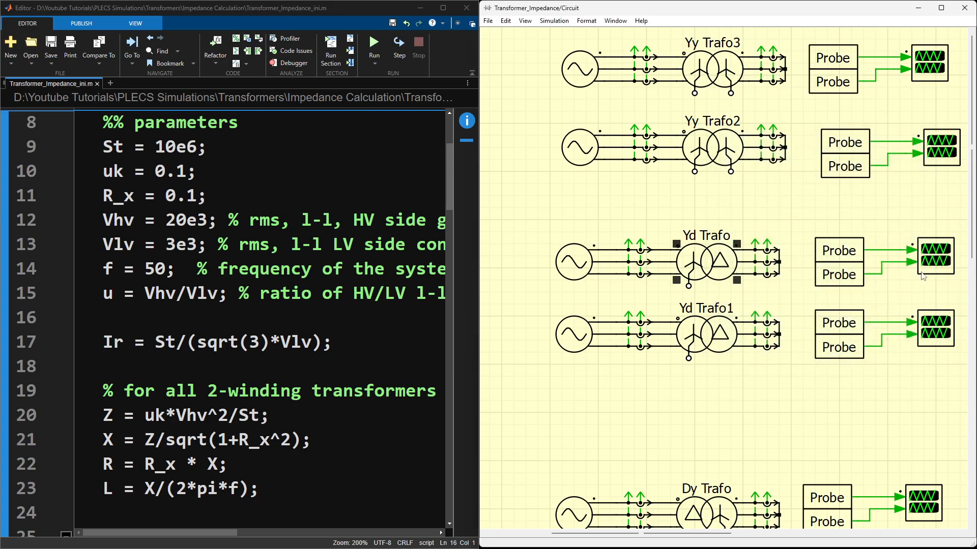
Step: Open Yd Trafo's scope full size, enable the cursors, add the Delta column, and set the cursors' time difference to 0.02 s
{"action": "double_click", "coordinate": [938, 267]}
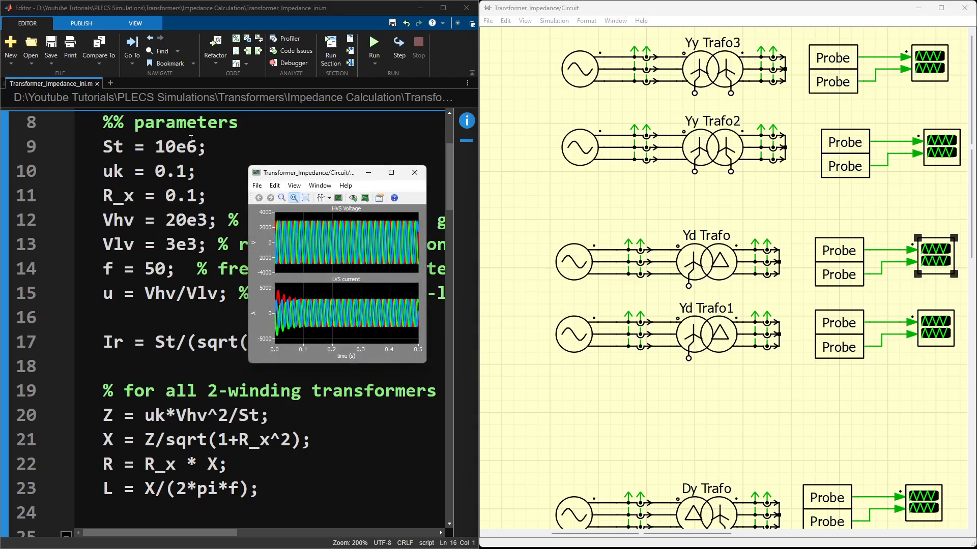
{"action": "double_click", "coordinate": [385, 171]}
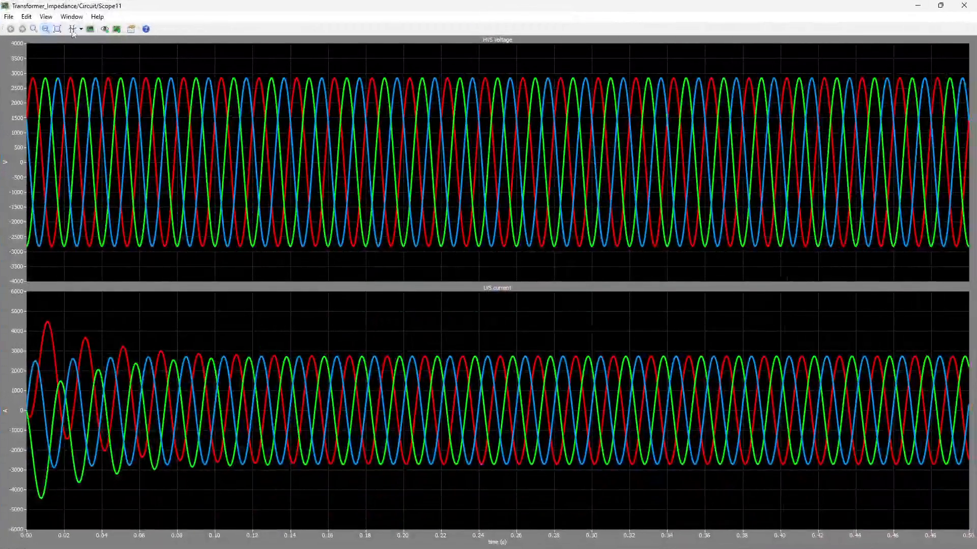
{"action": "left_click", "coordinate": [72, 29]}
{"action": "right_click", "coordinate": [196, 474]}
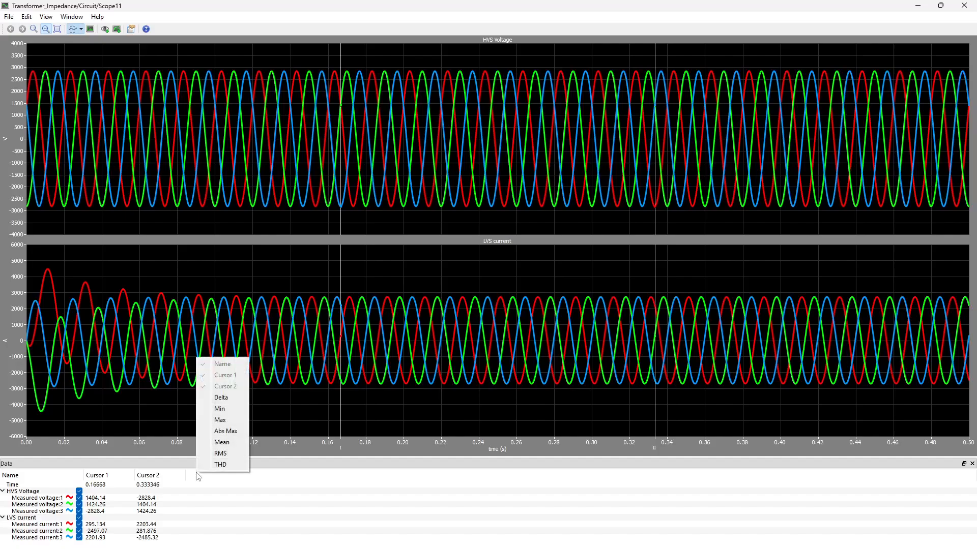
{"action": "left_click", "coordinate": [222, 397]}
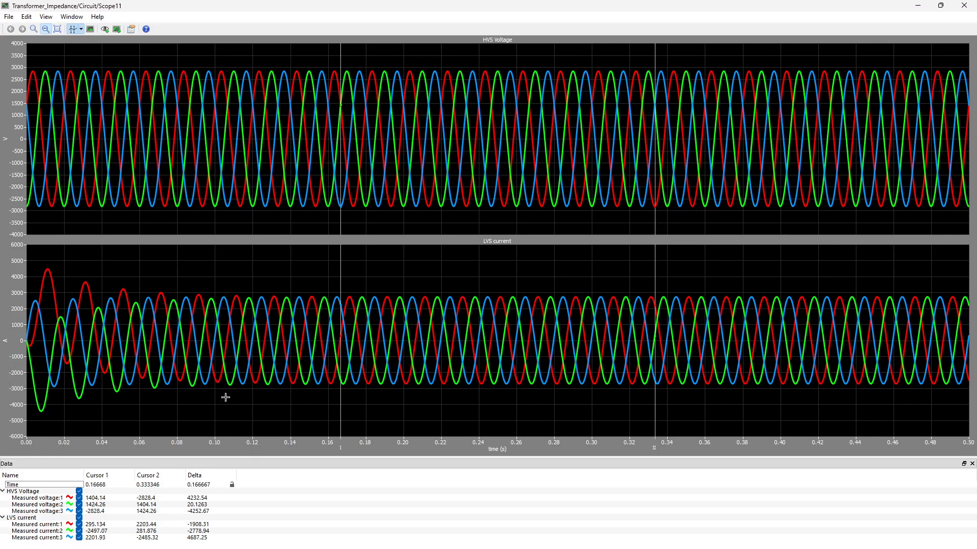
{"action": "double_click", "coordinate": [199, 486]}
{"action": "type", "text": "0.02"}
{"action": "key", "text": "Return"}
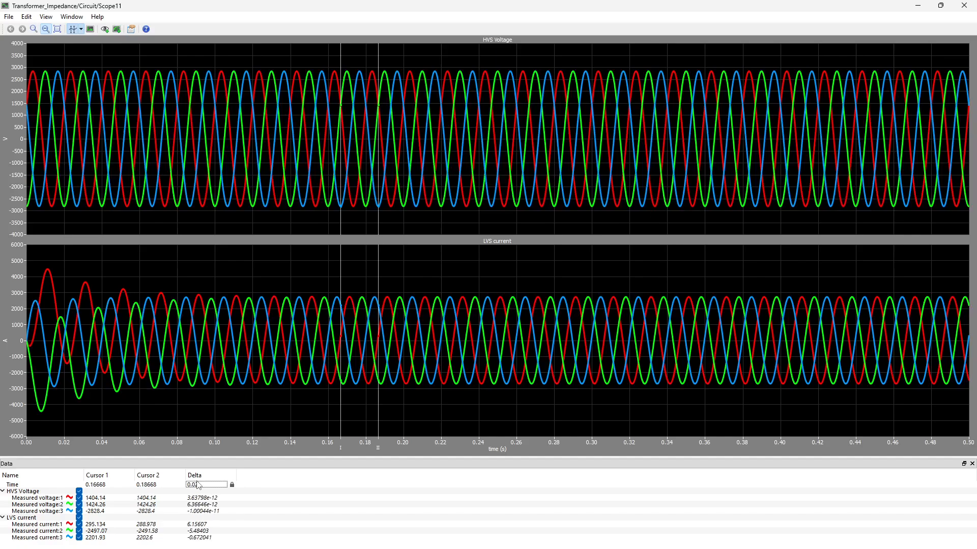
Step: Place the cursors at about 0.30 s and 0.32 s, add the RMS column to read Yd Trafo's voltages and currents, and close the scope
{"action": "left_click_drag", "start_coordinate": [339, 257], "coordinate": [589, 257]}
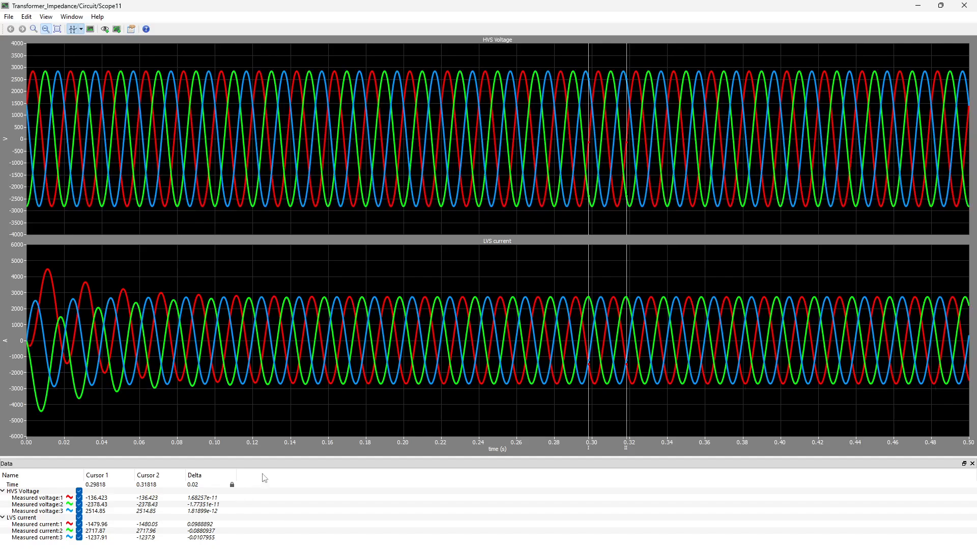
{"action": "right_click", "coordinate": [268, 474]}
{"action": "left_click", "coordinate": [291, 451]}
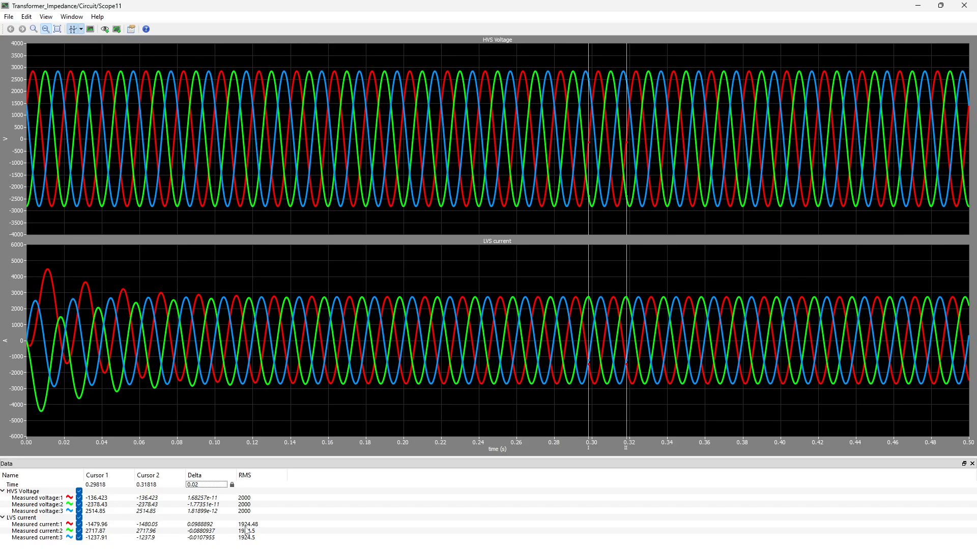
{"action": "left_click", "coordinate": [964, 5]}
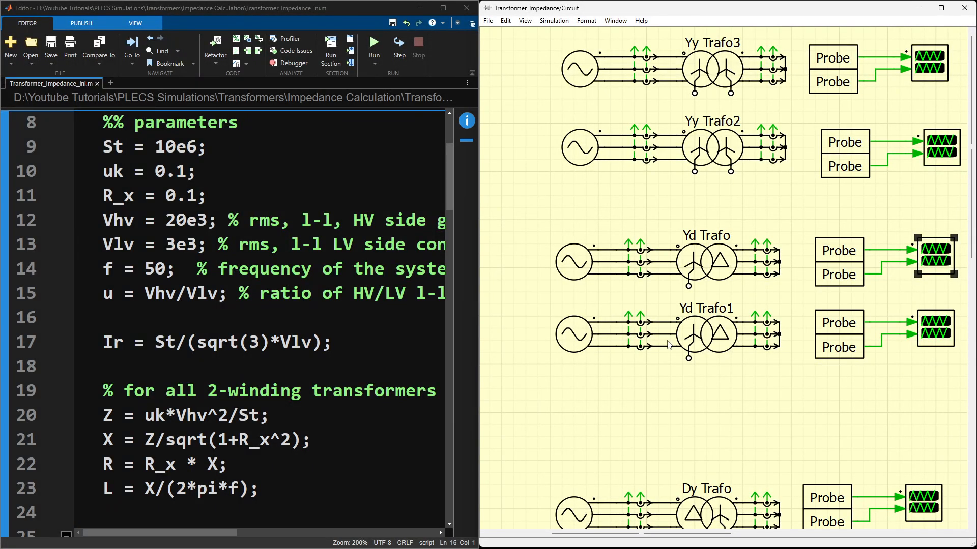
Step: Check Yd Trafo1's leakage inductance and winding resistance, referred to the secondary side with the factor 3/u^2, and close its parameters
{"action": "double_click", "coordinate": [712, 334]}
{"action": "left_click", "coordinate": [650, 277]}
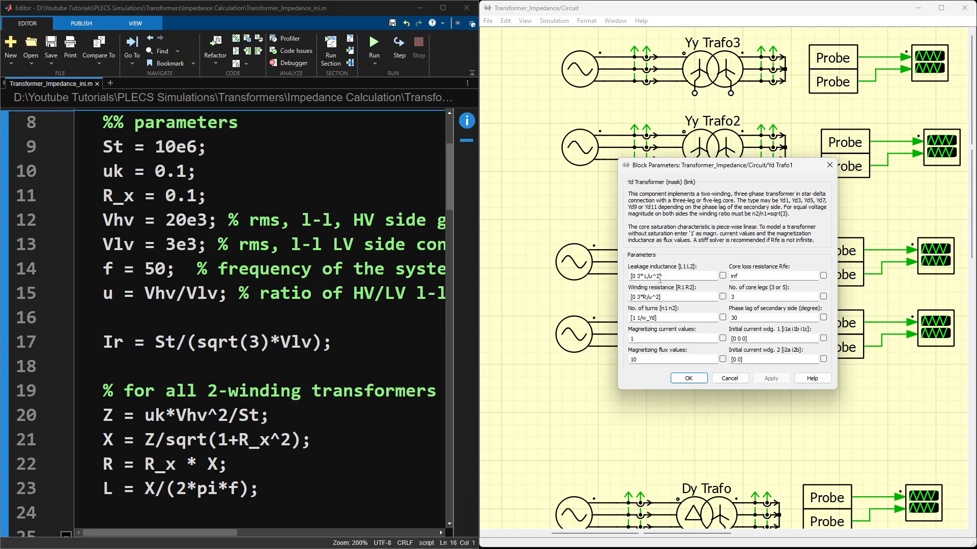
{"action": "left_click_drag", "start_coordinate": [660, 276], "coordinate": [645, 275]}
{"action": "left_click_drag", "start_coordinate": [694, 170], "coordinate": [827, 197]}
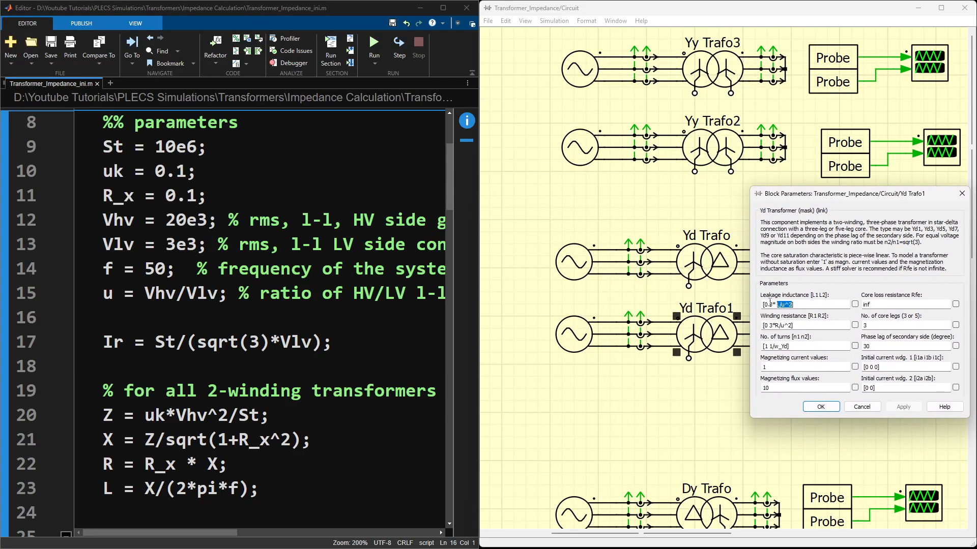
{"action": "left_click", "coordinate": [770, 304]}
{"action": "left_click", "coordinate": [820, 407]}
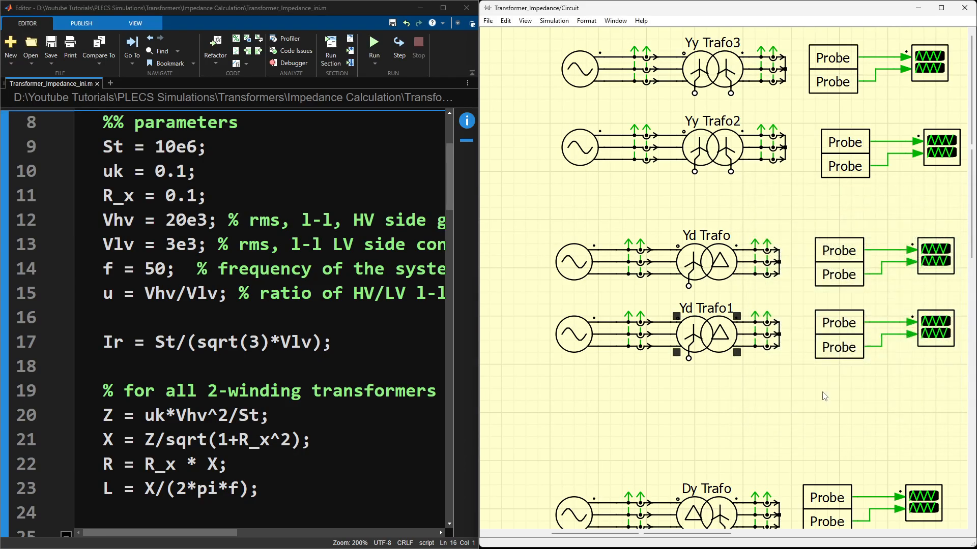
Step: Open Yd Trafo1's scope full size, enable the cursors, and add the Delta and RMS columns to the data table
{"action": "double_click", "coordinate": [937, 338]}
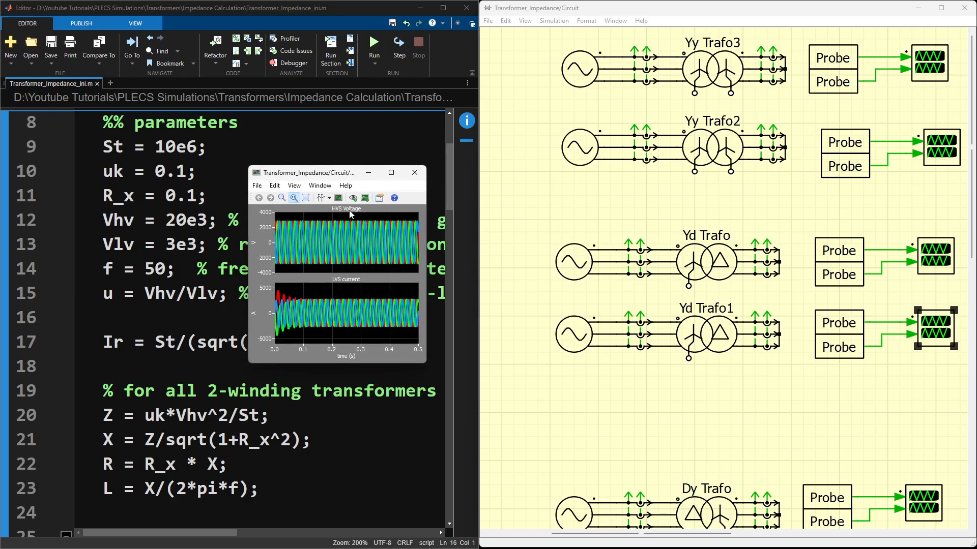
{"action": "double_click", "coordinate": [399, 173]}
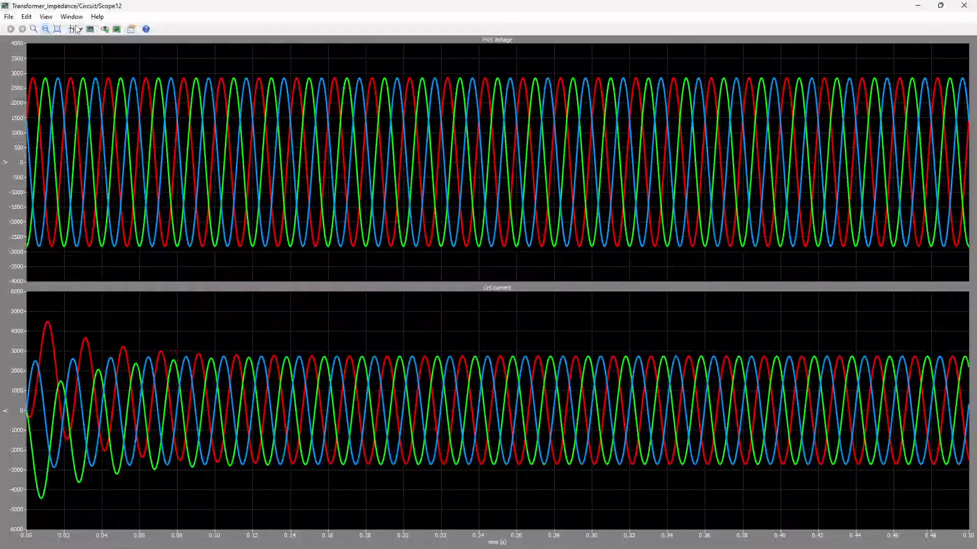
{"action": "left_click", "coordinate": [73, 29]}
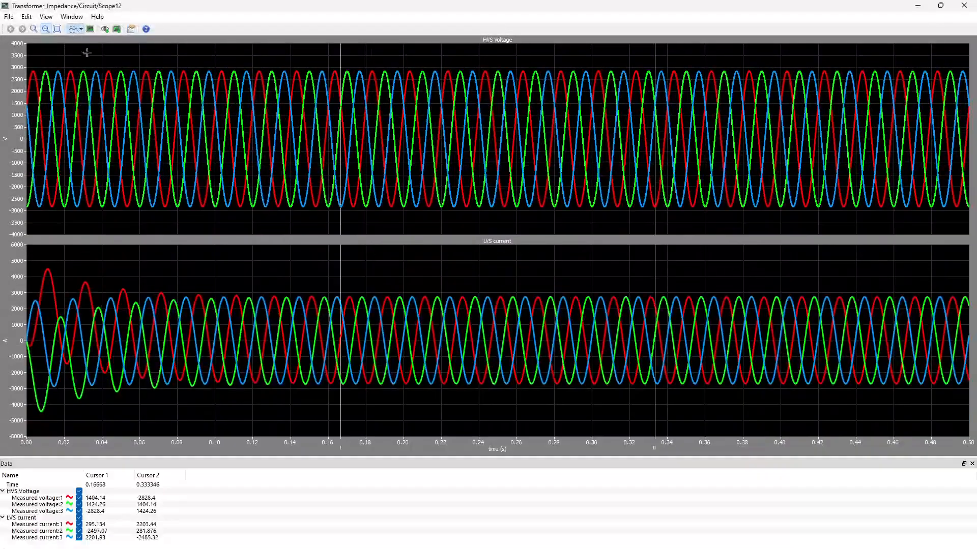
{"action": "right_click", "coordinate": [219, 474]}
{"action": "left_click", "coordinate": [246, 399]}
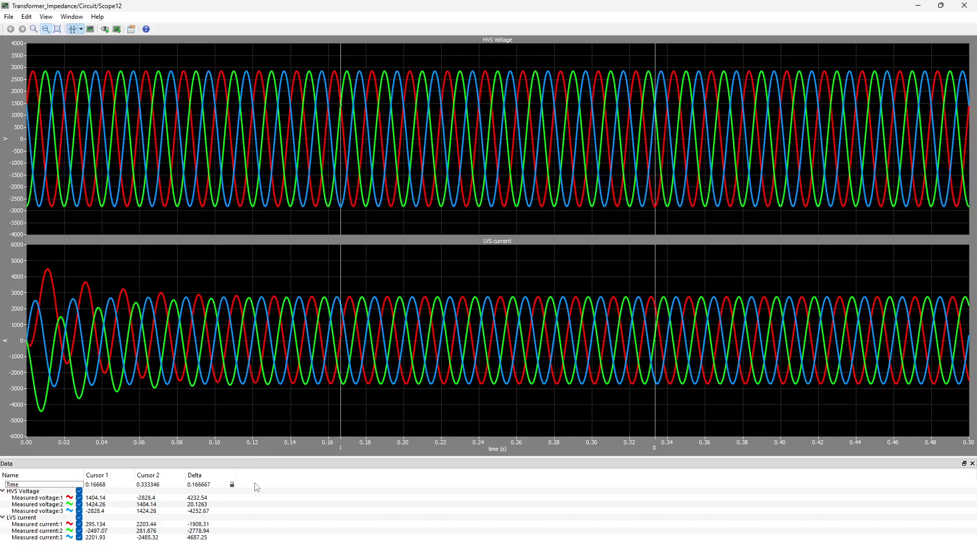
{"action": "right_click", "coordinate": [279, 475]}
{"action": "left_click", "coordinate": [303, 454]}
Step: Set the cursors' time difference to 0.02 s, place them at about 0.22 s and 0.24 s to read the RMS values, and close the scope
{"action": "double_click", "coordinate": [205, 481]}
{"action": "type", "text": "0."}
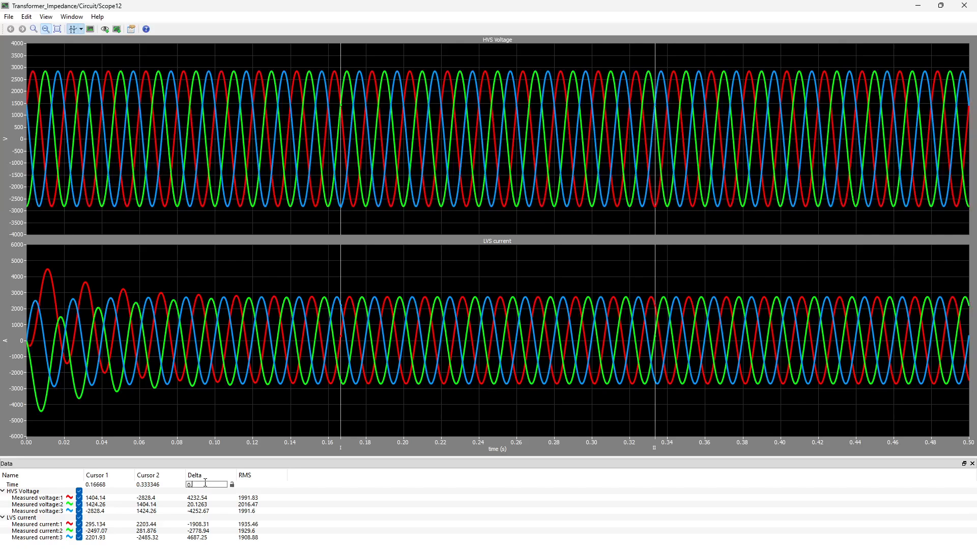
{"action": "type", "text": "02"}
{"action": "key", "text": "Return"}
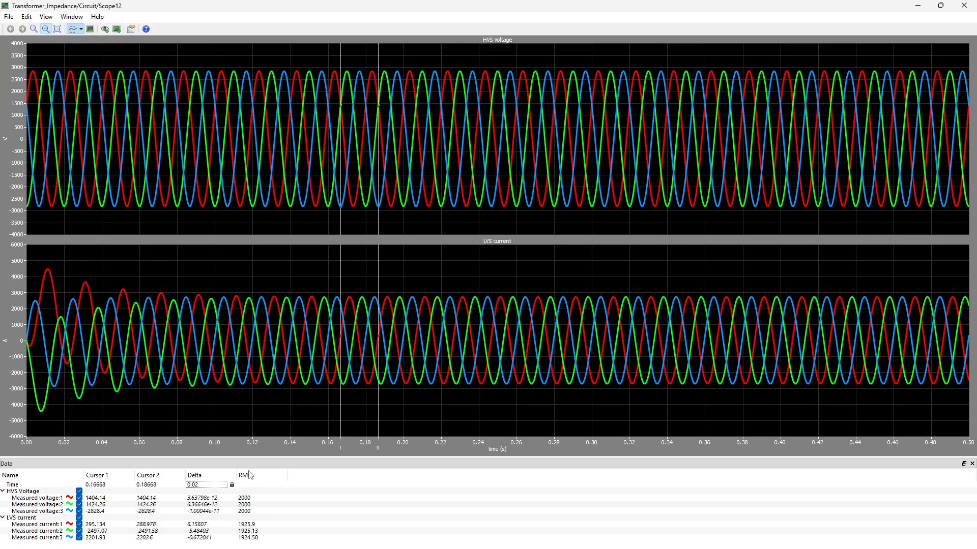
{"action": "left_click_drag", "start_coordinate": [379, 263], "coordinate": [487, 264]}
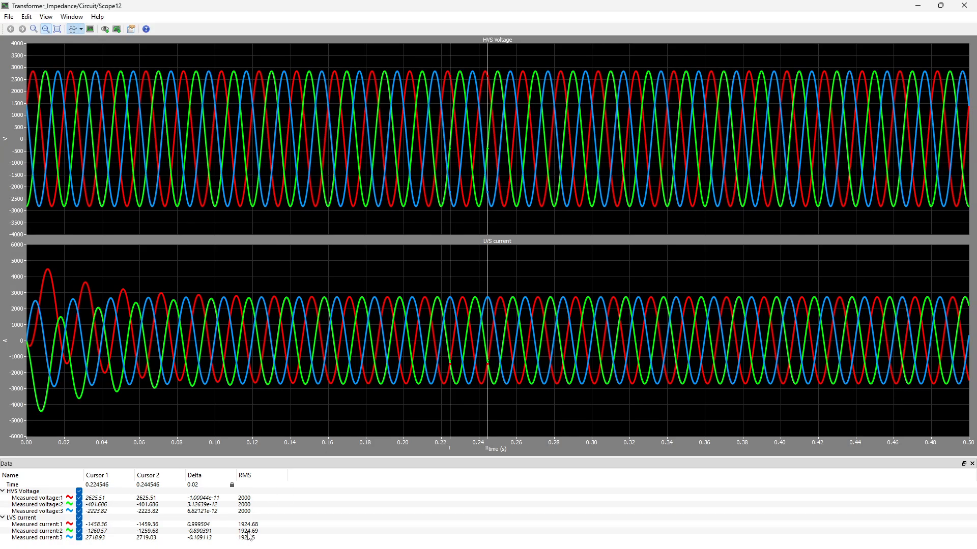
{"action": "left_click", "coordinate": [968, 6]}
Step: Highlight the Yy and Yd transformer test circuits in the schematic, and clear the selection
{"action": "left_click_drag", "start_coordinate": [547, 48], "coordinate": [796, 402]}
{"action": "left_click", "coordinate": [740, 411]}
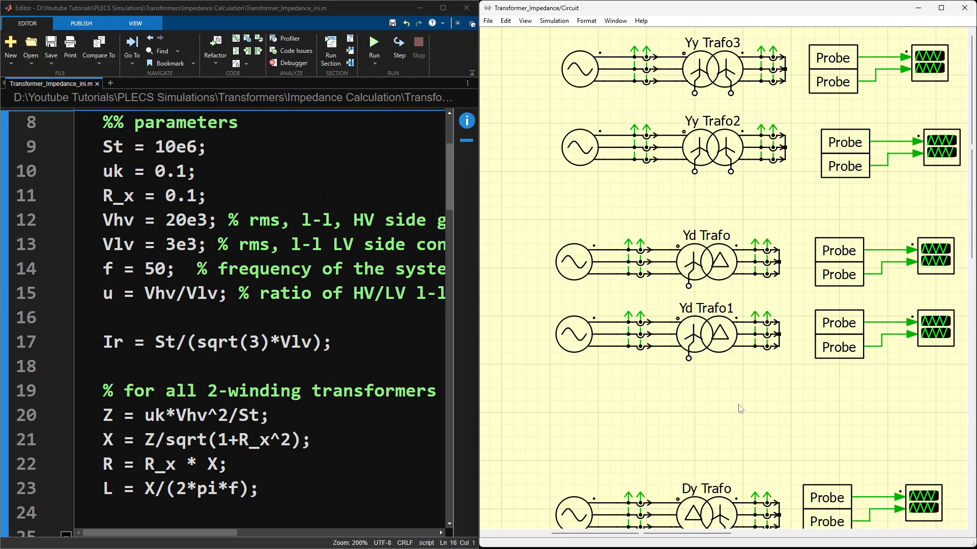
Step: Check Dy Trafo's primary-side leakage inductance, winding resistance and number of turns against the script, and close its parameters
{"action": "scroll", "coordinate": [740, 409], "scroll_direction": "down", "scroll_amount": 5}
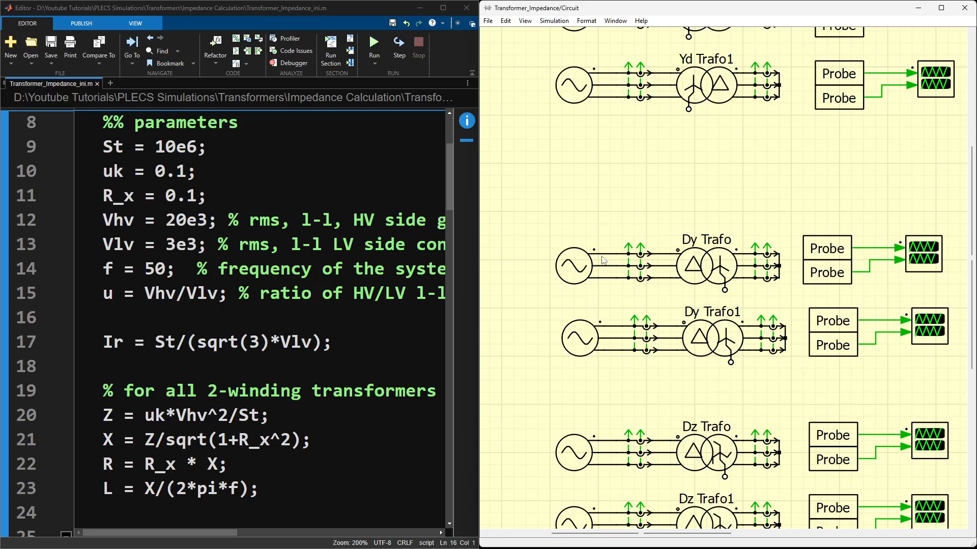
{"action": "double_click", "coordinate": [707, 263]}
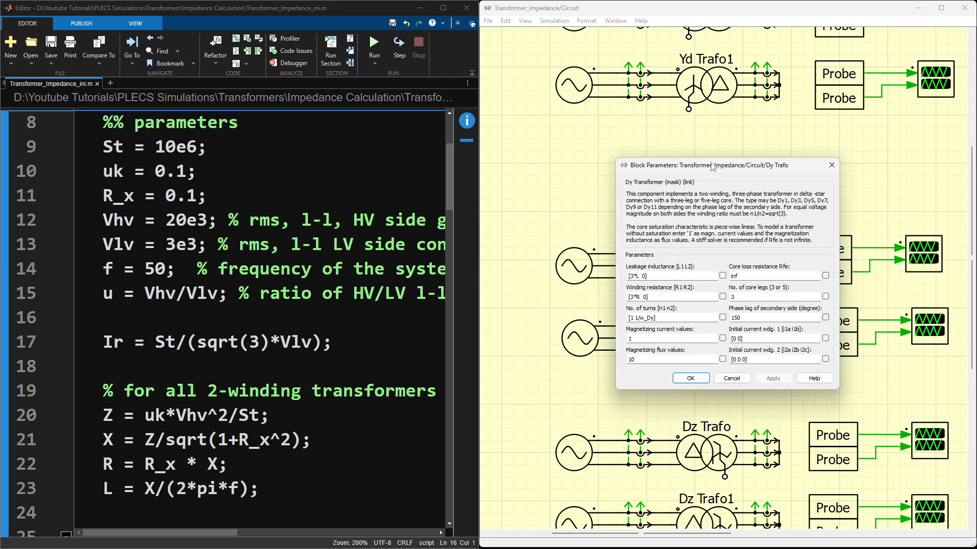
{"action": "left_click_drag", "start_coordinate": [712, 167], "coordinate": [846, 154]}
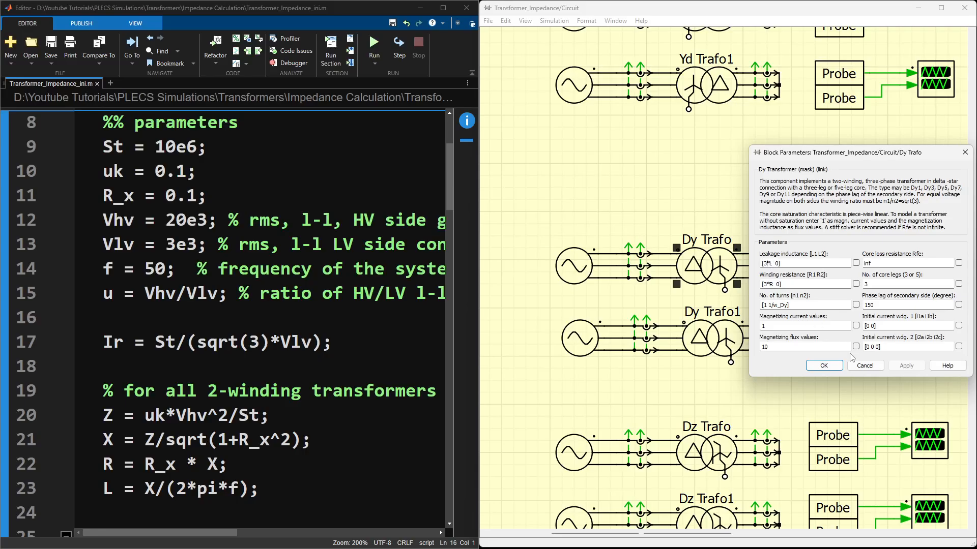
{"action": "left_click", "coordinate": [823, 366]}
Step: Check Dy Trafo1's secondary-side leakage inductance and winding resistance, moving the parameters window off the Dy scopes, and close it
{"action": "double_click", "coordinate": [711, 339]}
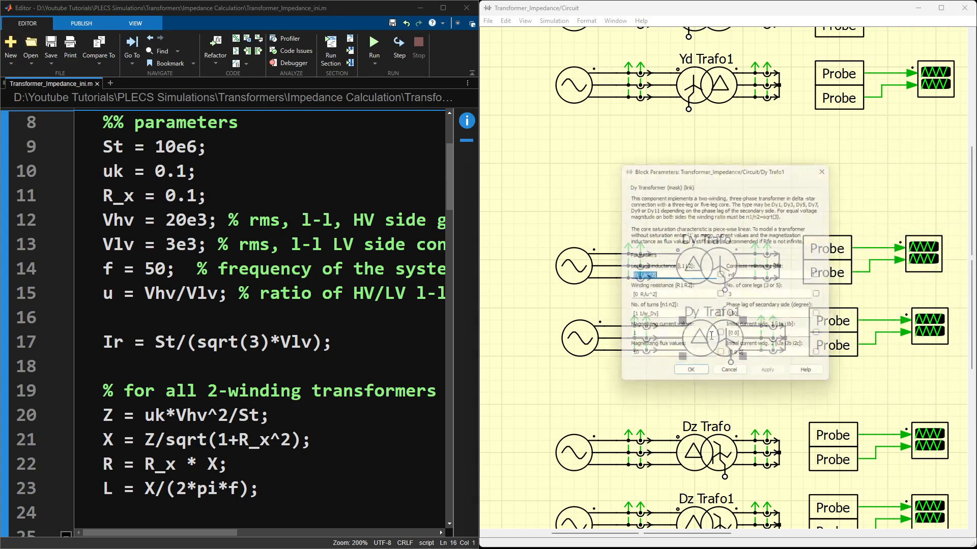
{"action": "left_click_drag", "start_coordinate": [713, 173], "coordinate": [522, 192]}
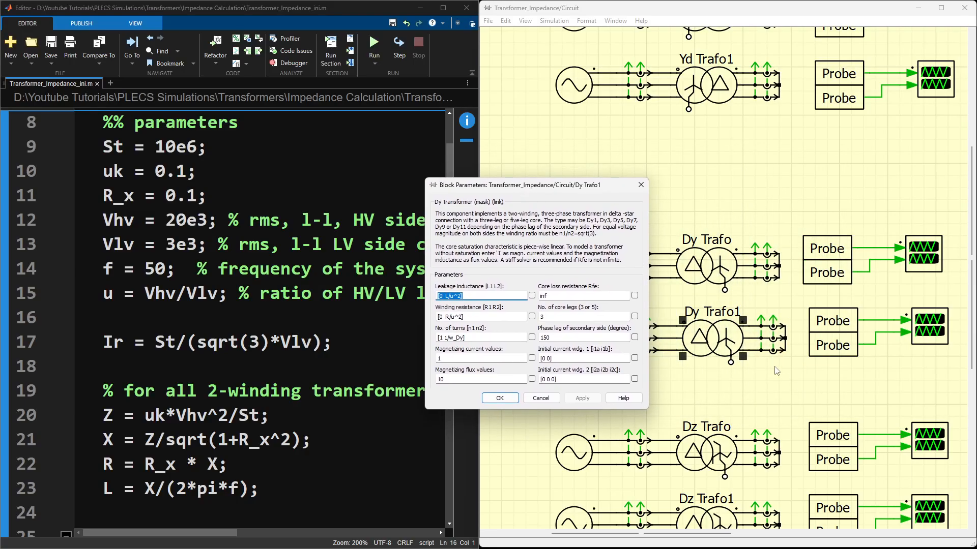
{"action": "left_click", "coordinate": [460, 315]}
{"action": "left_click", "coordinate": [500, 398]}
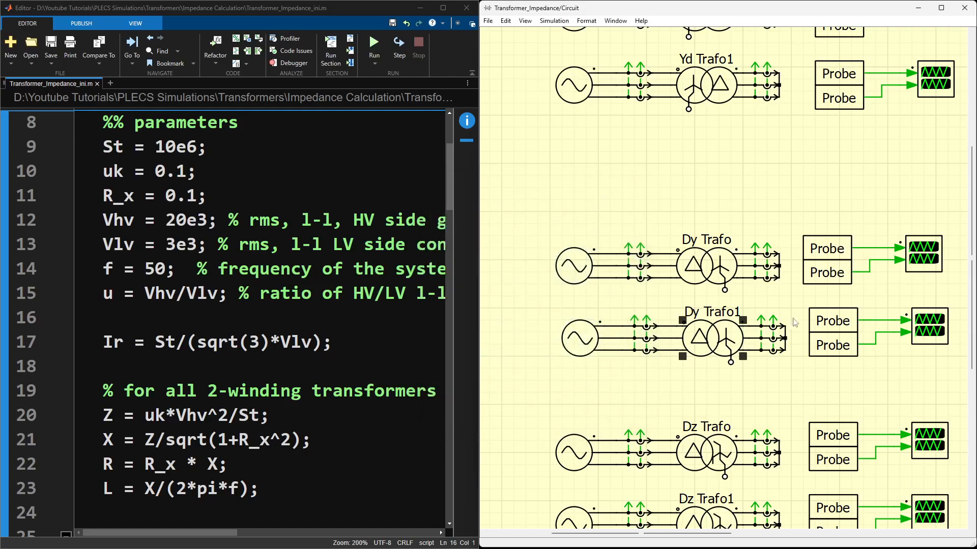
Step: Highlight the Dy transformers' probes and scopes, then open Dy Trafo's scope full size with the cursors enabled
{"action": "left_click_drag", "start_coordinate": [815, 212], "coordinate": [945, 365]}
{"action": "left_click", "coordinate": [937, 376]}
{"action": "double_click", "coordinate": [917, 257]}
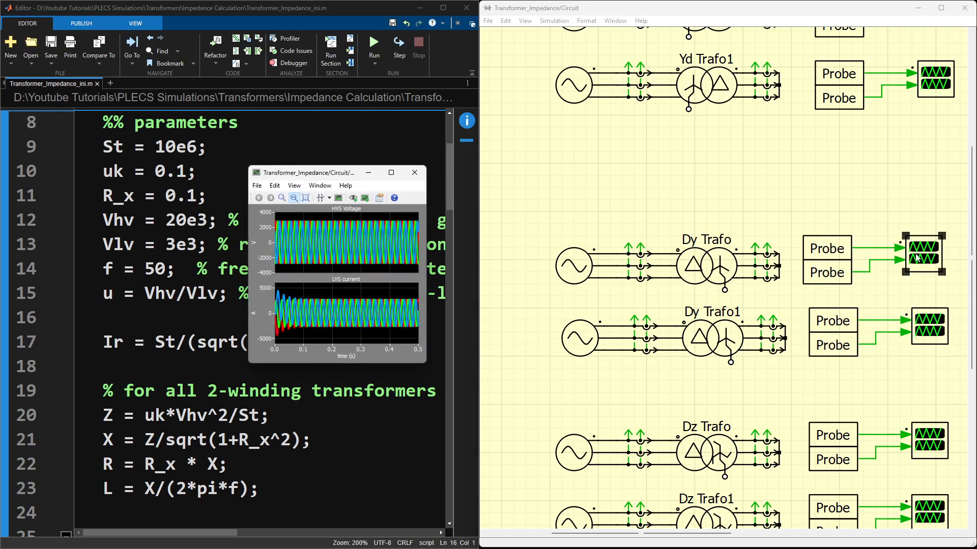
{"action": "left_click", "coordinate": [391, 173]}
{"action": "left_click", "coordinate": [72, 29]}
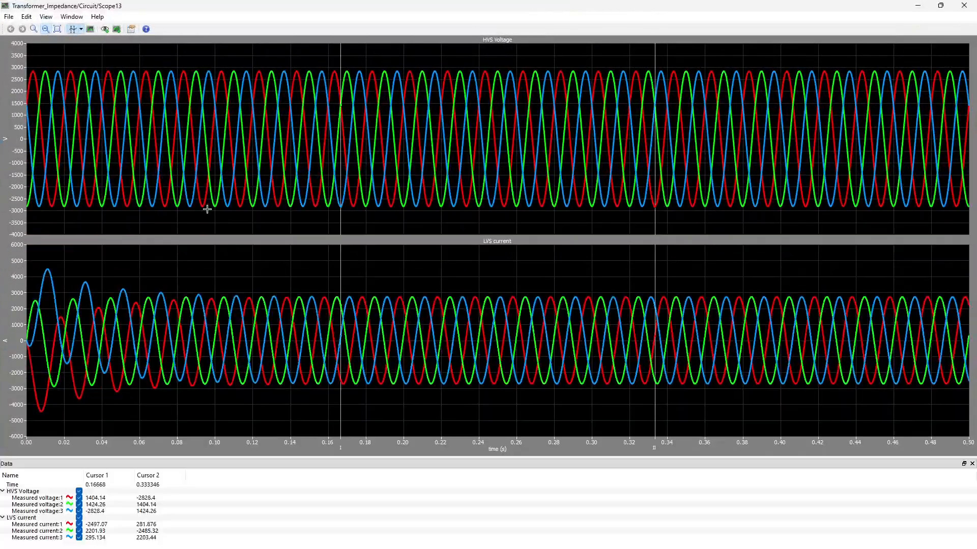
Step: Add the Delta column to Dy Trafo's scope data and set the cursors' time difference to 0.02 s
{"action": "right_click", "coordinate": [242, 478]}
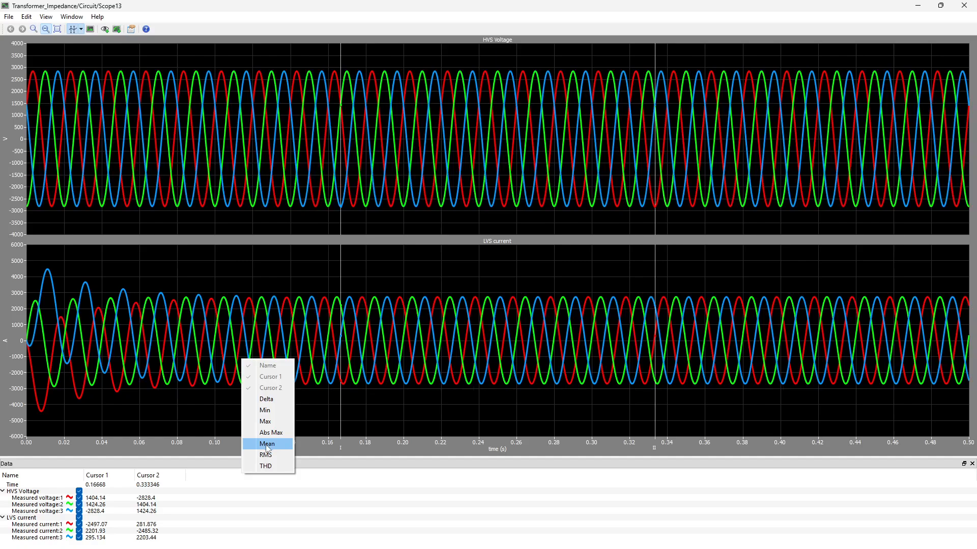
{"action": "left_click", "coordinate": [266, 398]}
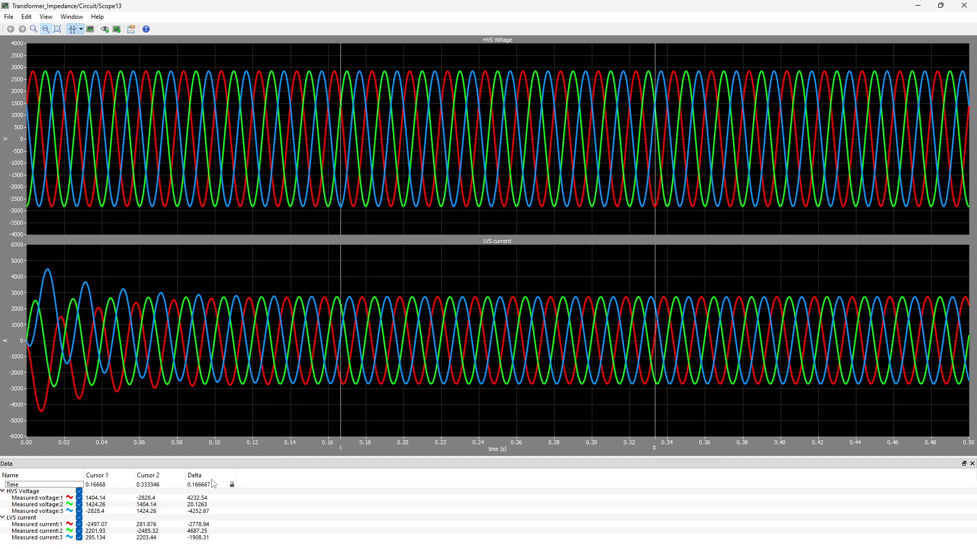
{"action": "double_click", "coordinate": [206, 485]}
{"action": "type", "text": "0.02"}
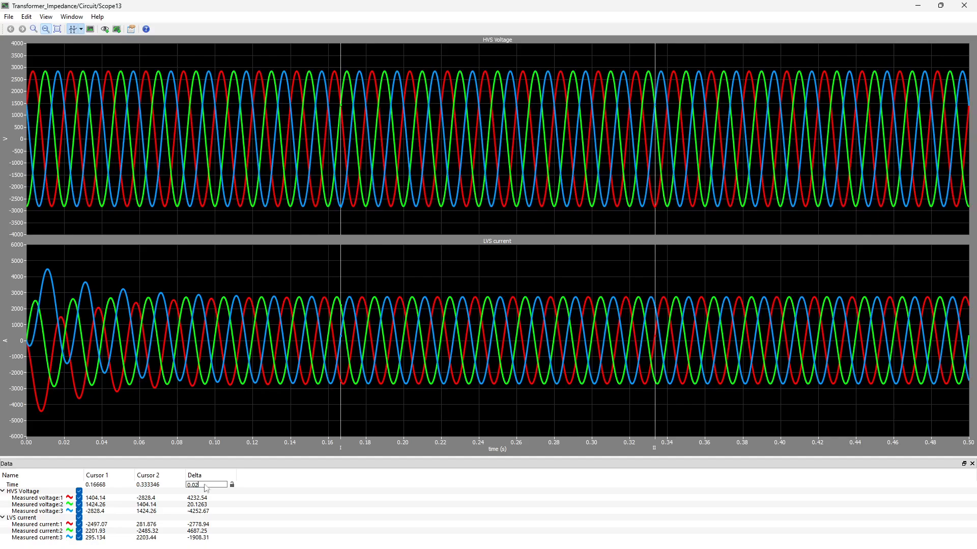
{"action": "key", "text": "Return"}
Step: Add the RMS column, move the cursors further into steady state to read Dy Trafo's voltages and currents, and close the scope
{"action": "right_click", "coordinate": [257, 470]}
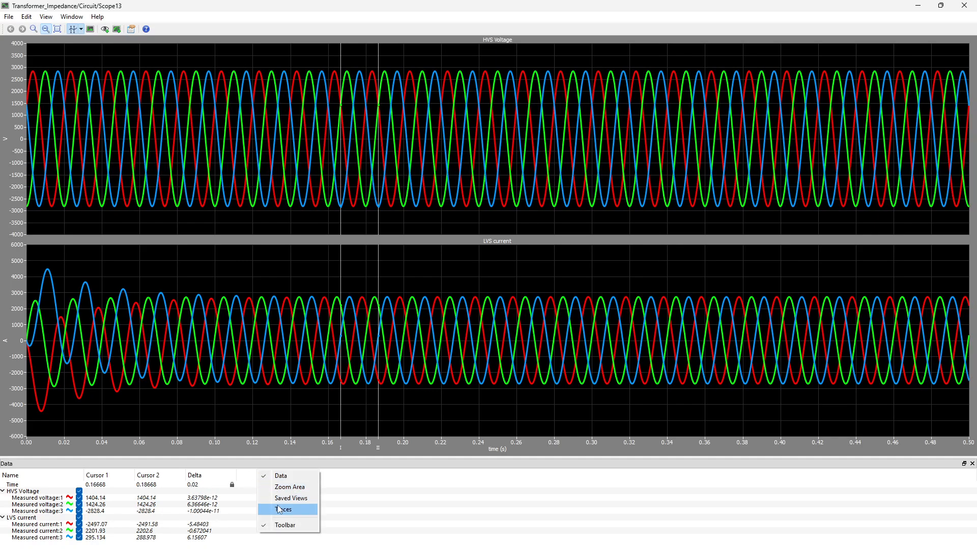
{"action": "right_click", "coordinate": [350, 479]}
{"action": "left_click", "coordinate": [367, 457]}
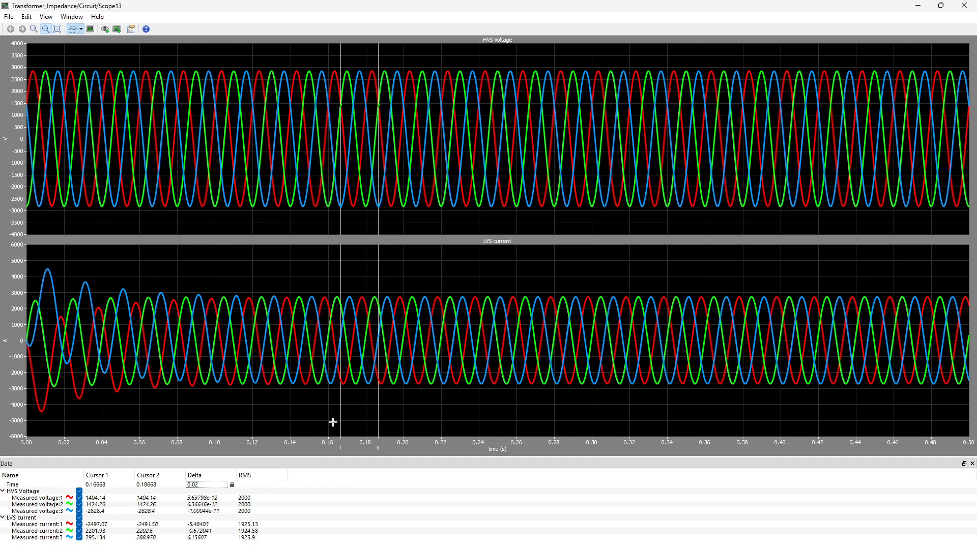
{"action": "left_click_drag", "start_coordinate": [377, 268], "coordinate": [510, 260]}
{"action": "left_click", "coordinate": [964, 5]}
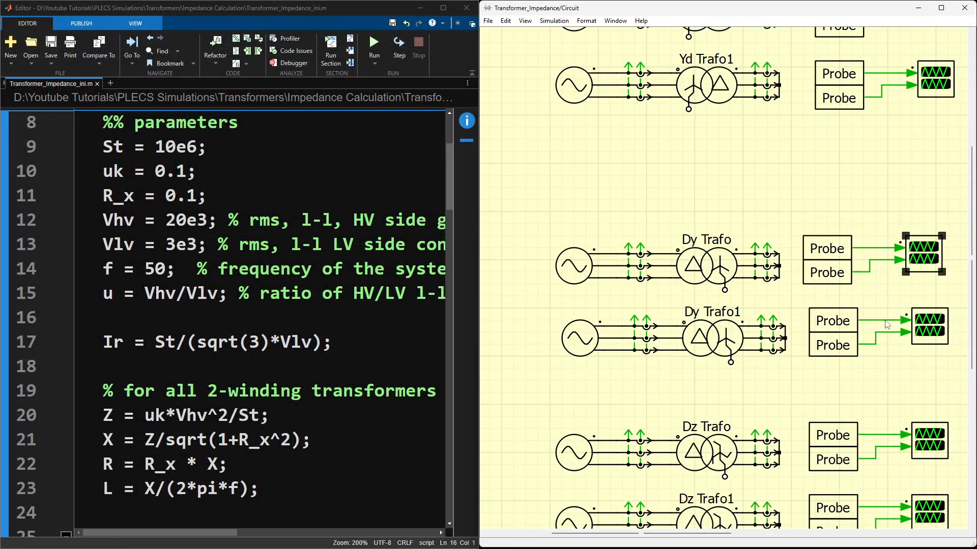
Step: Open Dy Trafo1's scope full size with the cursors enabled
{"action": "double_click", "coordinate": [937, 326]}
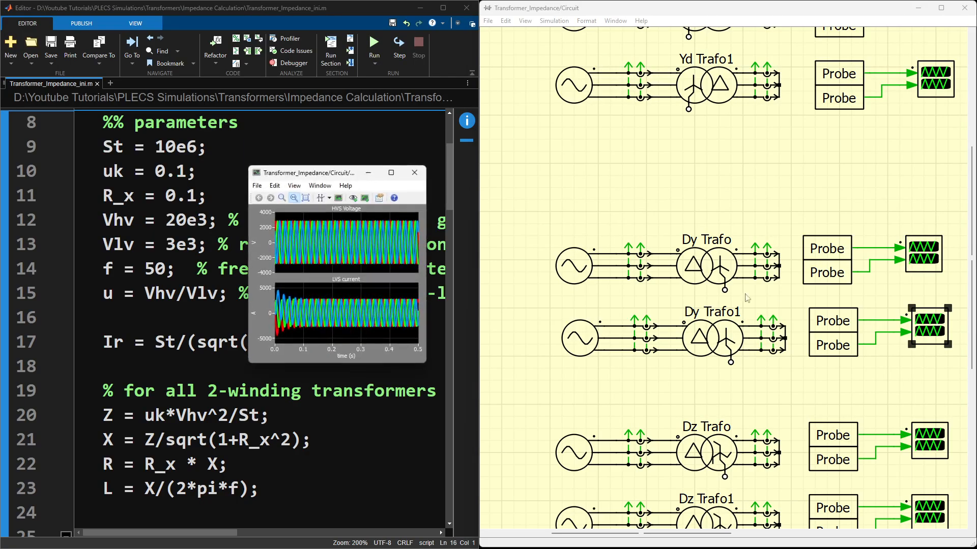
{"action": "left_click", "coordinate": [398, 173]}
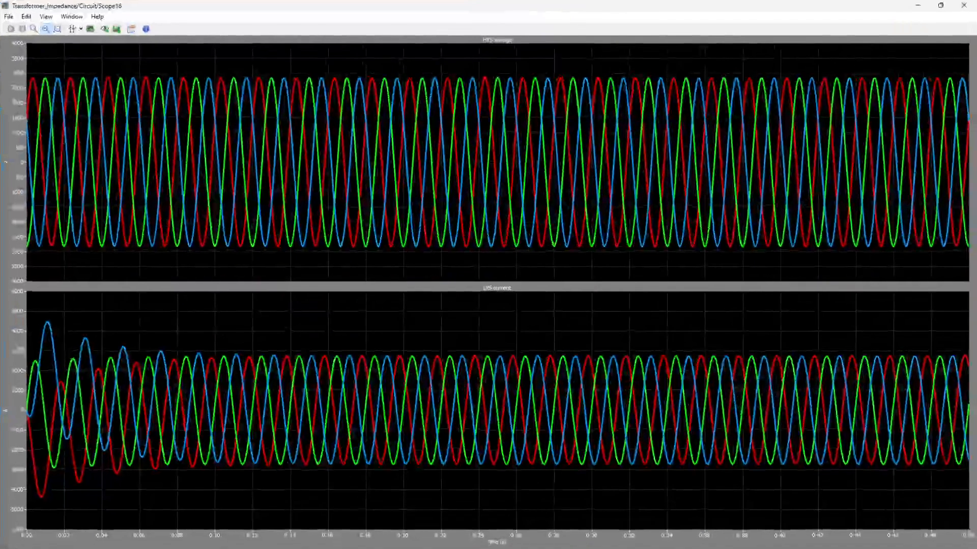
{"action": "left_click", "coordinate": [73, 29]}
Step: Add the Delta and RMS columns to Dy Trafo1's scope data
{"action": "right_click", "coordinate": [242, 486]}
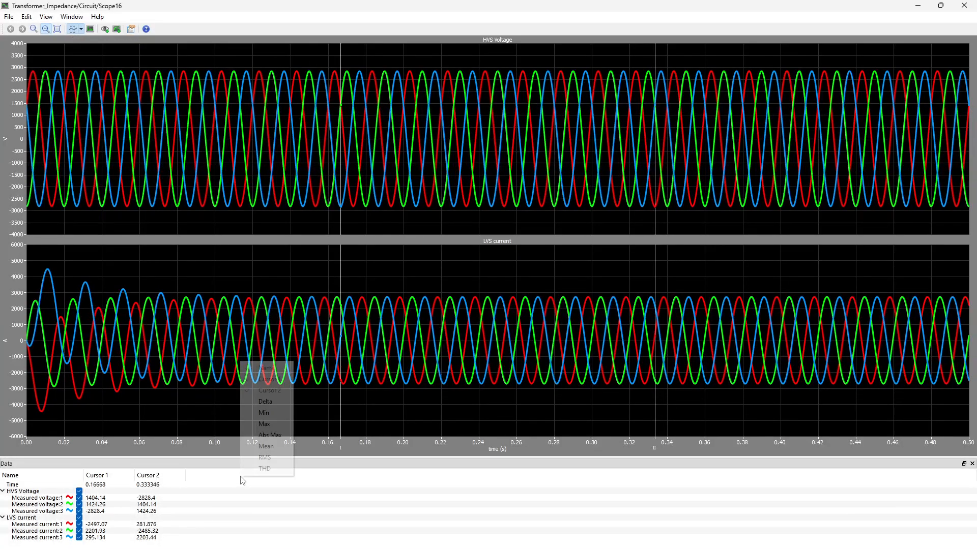
{"action": "left_click", "coordinate": [265, 401]}
{"action": "right_click", "coordinate": [283, 473]}
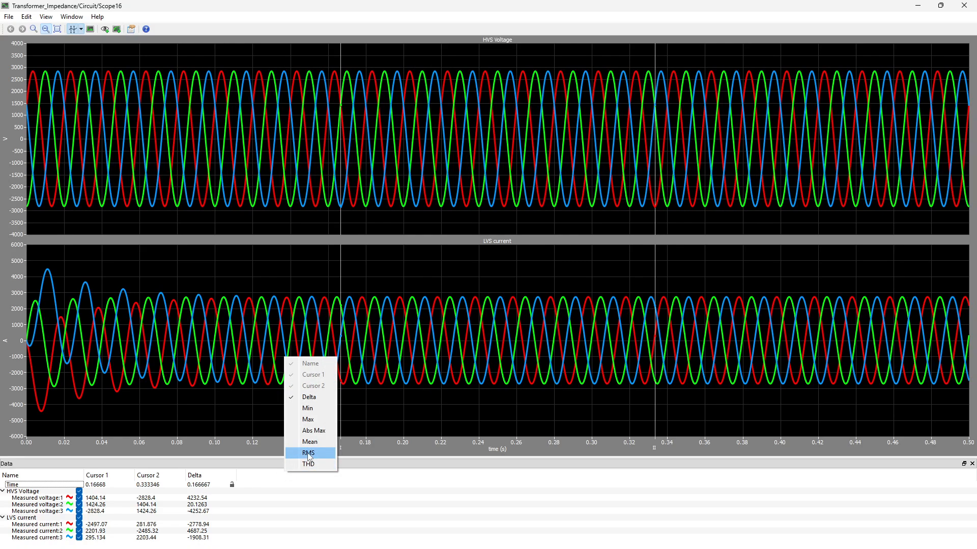
{"action": "left_click", "coordinate": [308, 453]}
Step: Set the cursors' time difference to 0.02 s, read Dy Trafo1's RMS voltages and currents, and close the scope
{"action": "double_click", "coordinate": [205, 485]}
{"action": "type", "text": "0"}
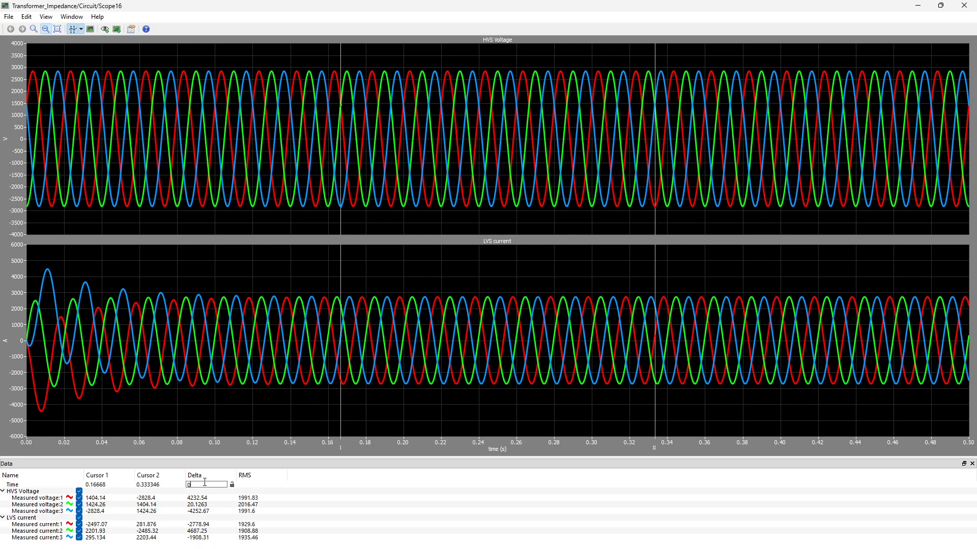
{"action": "type", "text": ".02"}
{"action": "key", "text": "Return"}
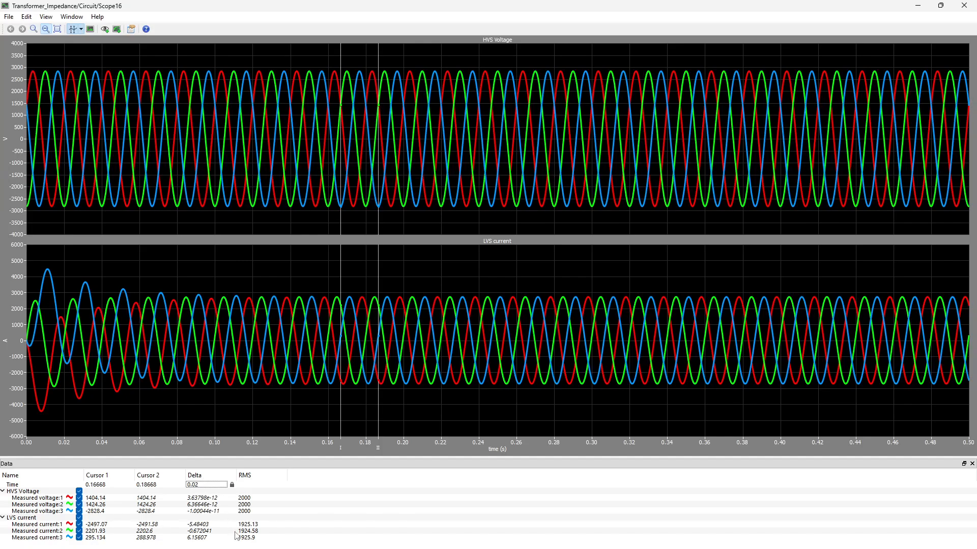
{"action": "left_click", "coordinate": [964, 5]}
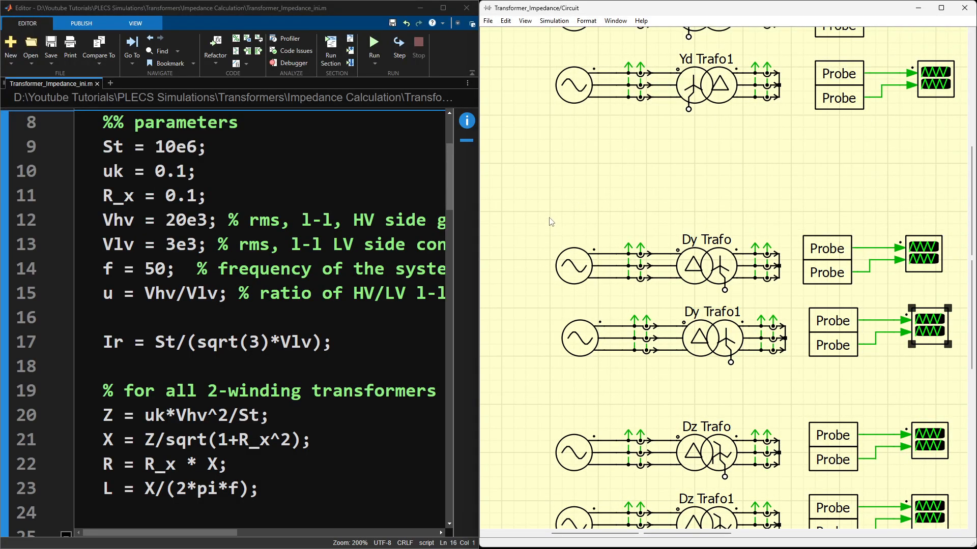
Step: Highlight the Dz Trafo and Dz Trafo1 circuits together with their probes and scopes, and clear the selection
{"action": "left_click", "coordinate": [593, 199]}
{"action": "scroll", "coordinate": [611, 191], "scroll_direction": "down", "scroll_amount": 5}
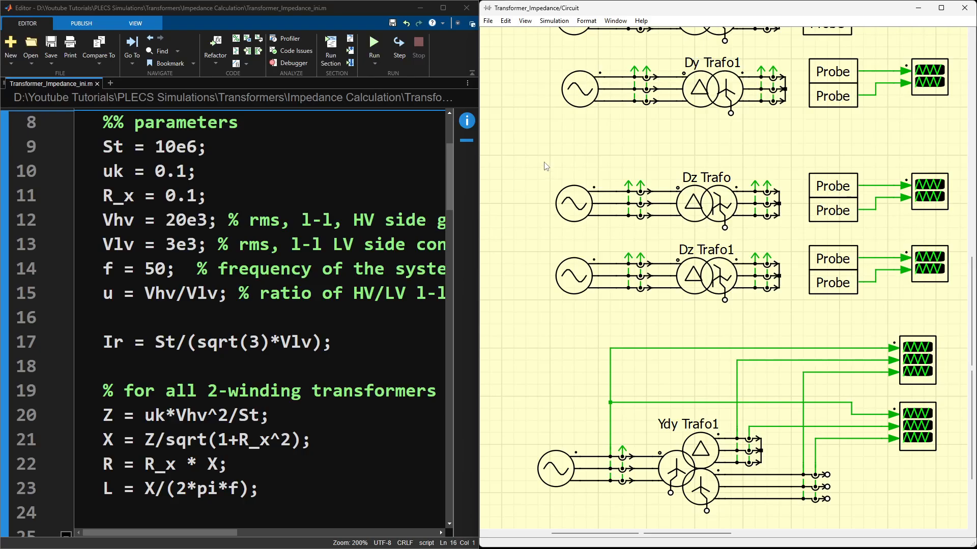
{"action": "left_click_drag", "start_coordinate": [544, 156], "coordinate": [954, 310]}
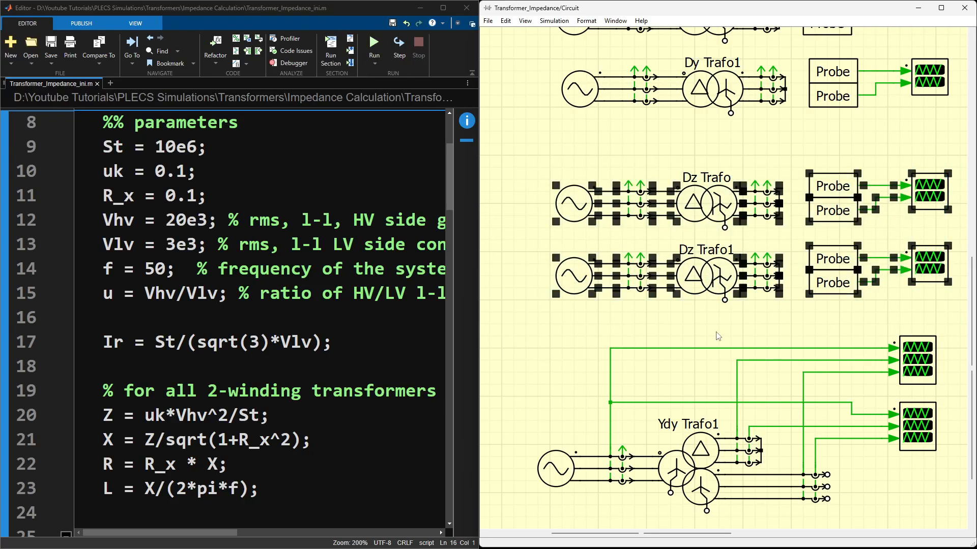
{"action": "left_click", "coordinate": [718, 336]}
Step: Highlight the three-winding Ydy Trafo1 circuit with its scopes, then switch to the PowerPoint slide on the 3-winding transformer's equivalent circuit
{"action": "left_click_drag", "start_coordinate": [543, 340], "coordinate": [942, 510]}
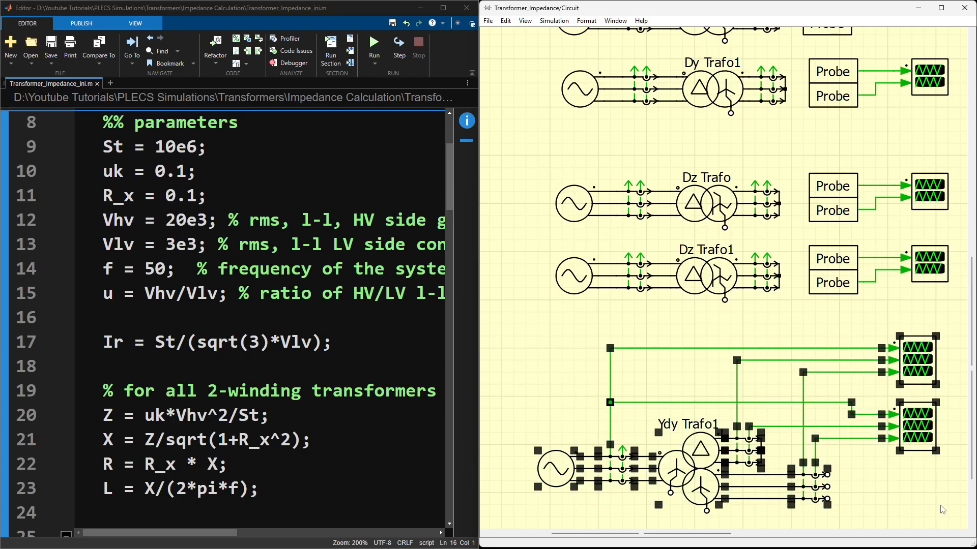
{"action": "left_click", "coordinate": [932, 510]}
{"action": "scroll", "coordinate": [932, 505], "scroll_direction": "down", "scroll_amount": 3}
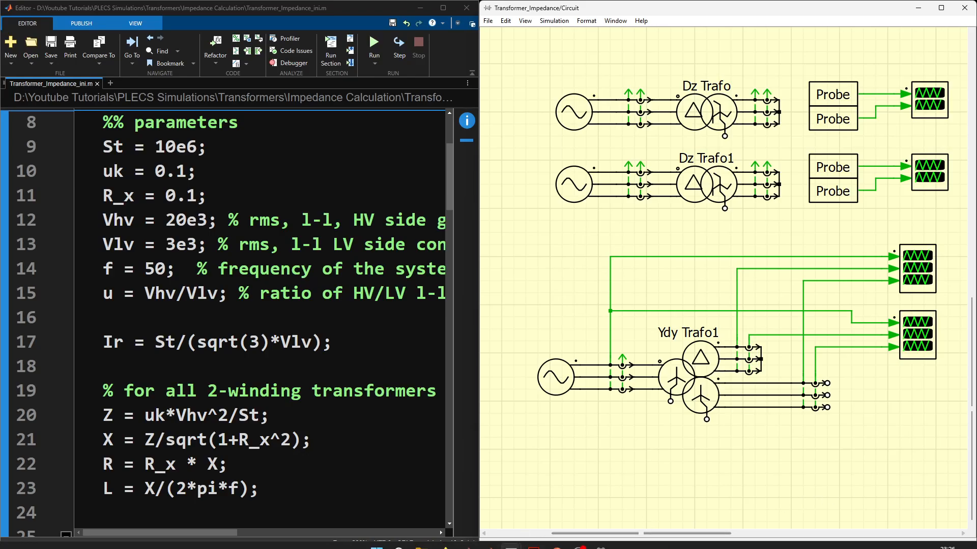
{"action": "left_click", "coordinate": [556, 538]}
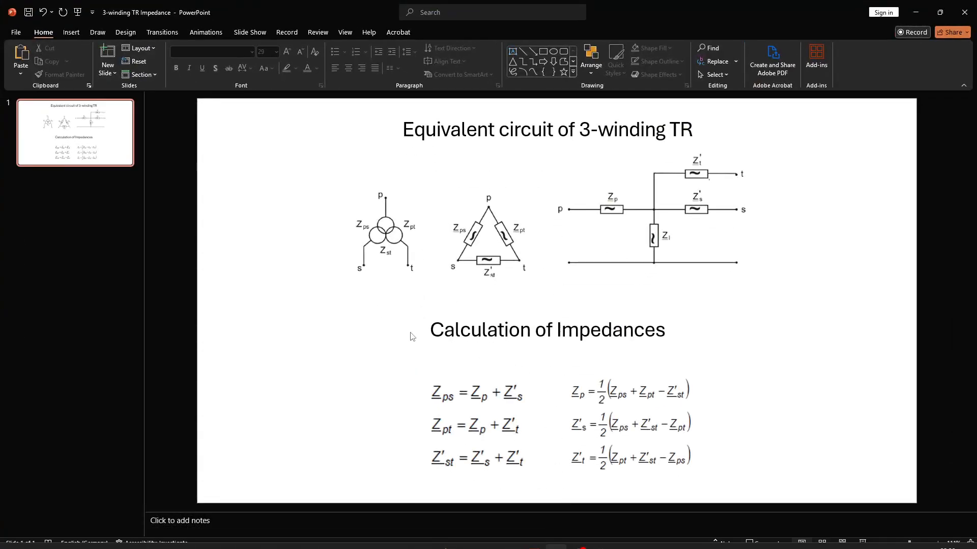